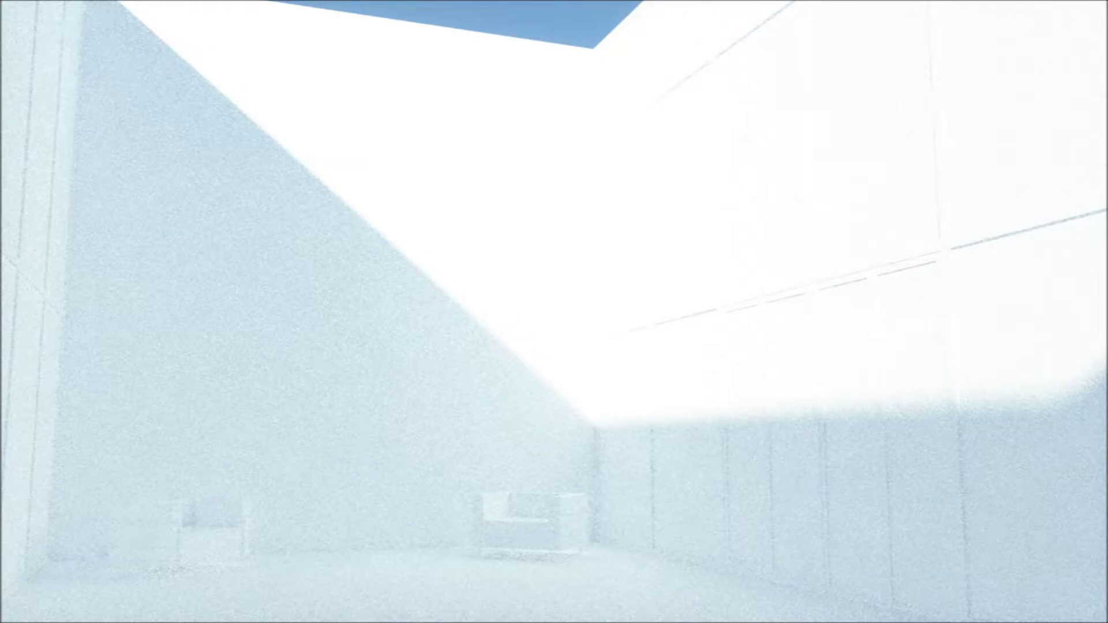
# Step: Fix the last wall's endpoint to close the rectangular room on Level 1
pyautogui.click(768, 307)
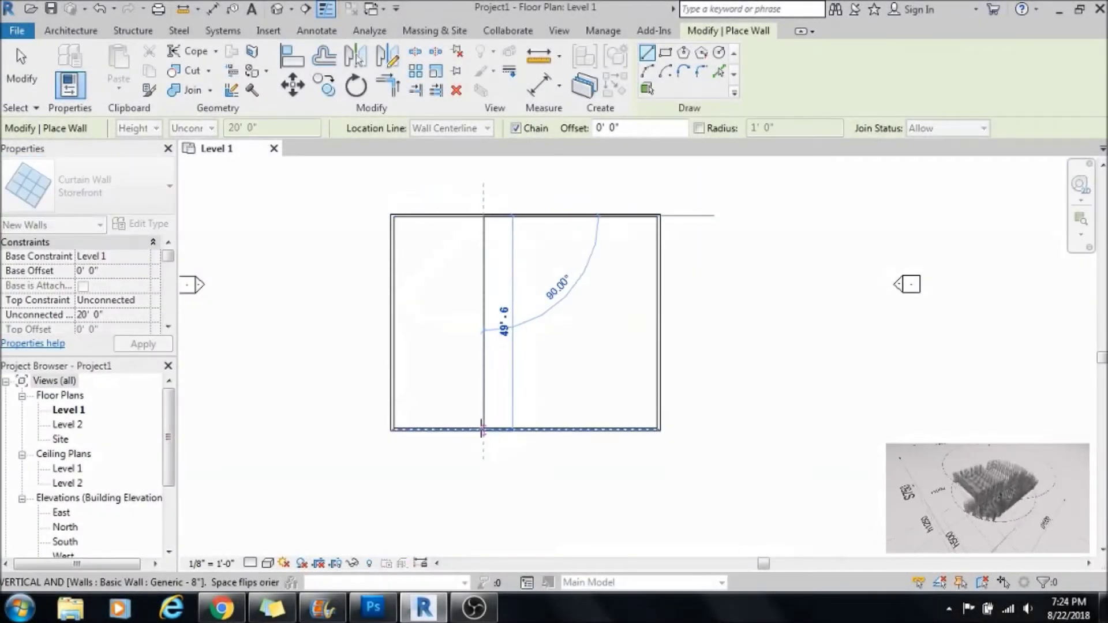
# Step: Finish the Storefront curtain wall and mirror a copy about the room's midline
pyautogui.click(482, 428)
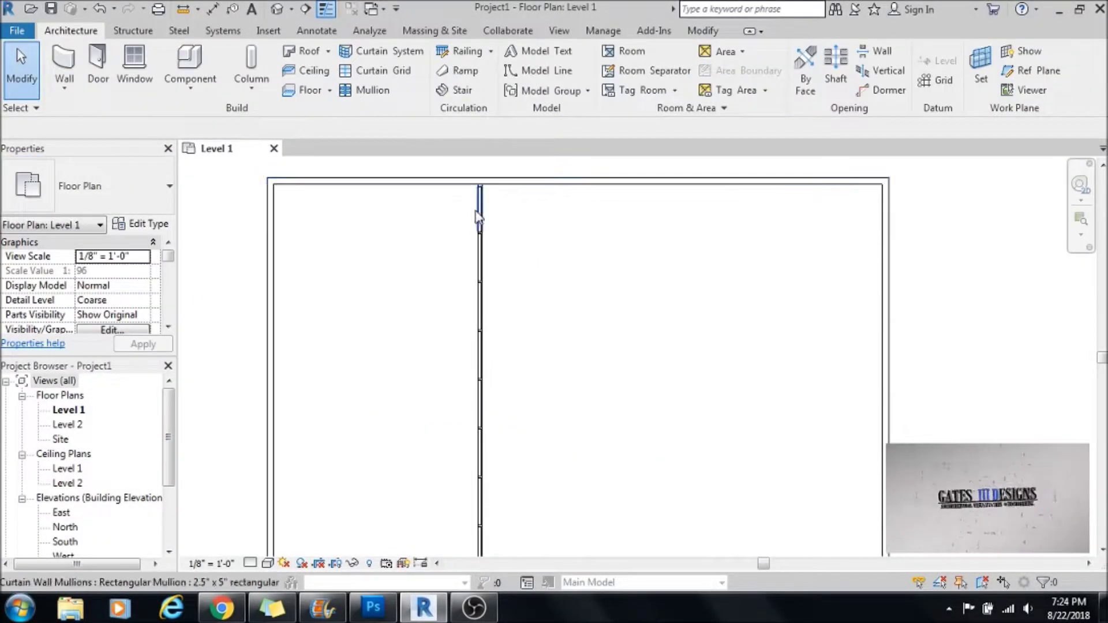
pyautogui.click(478, 218)
pyautogui.click(388, 56)
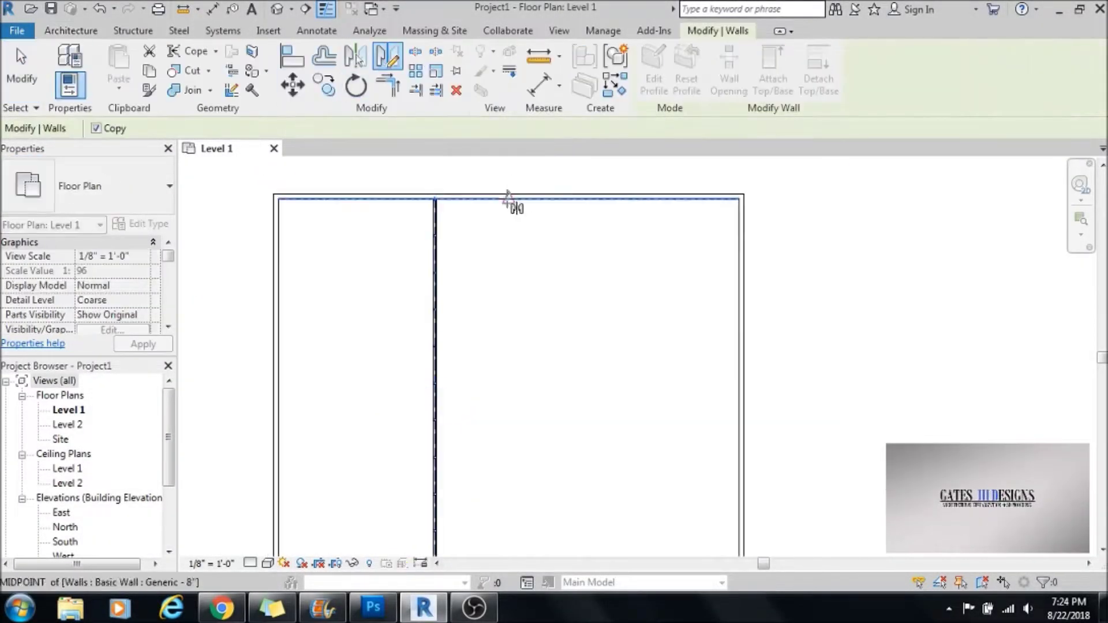
pyautogui.click(508, 313)
pyautogui.press('Escape')
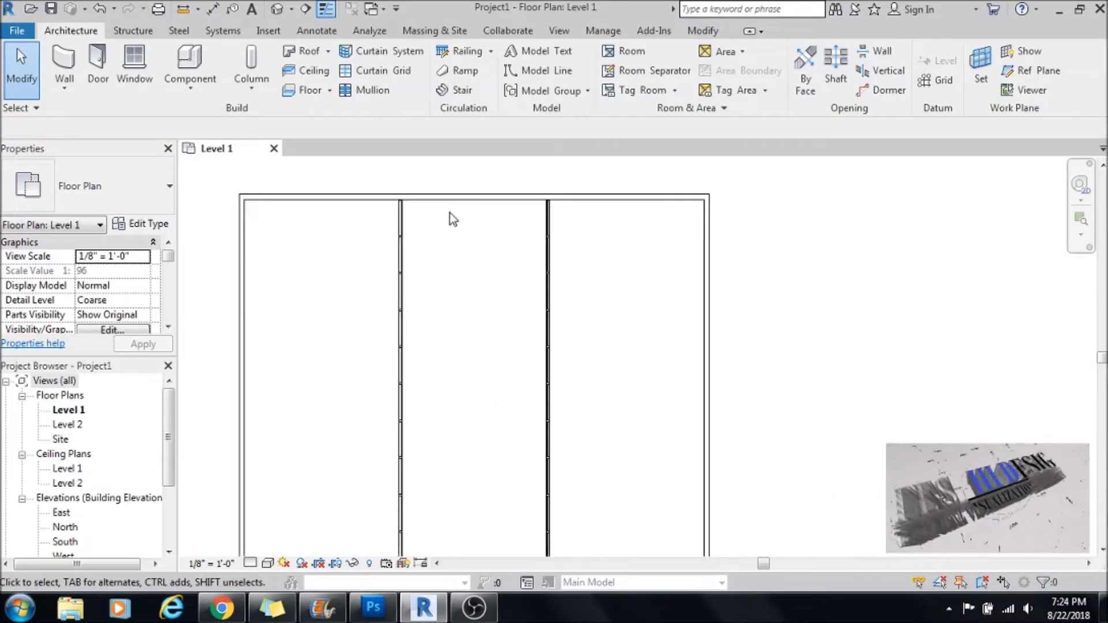
# Step: Inspect the top wall and the curtain wall to check their lengths
pyautogui.scroll(2, 380, 200)
pyautogui.click(380, 191)
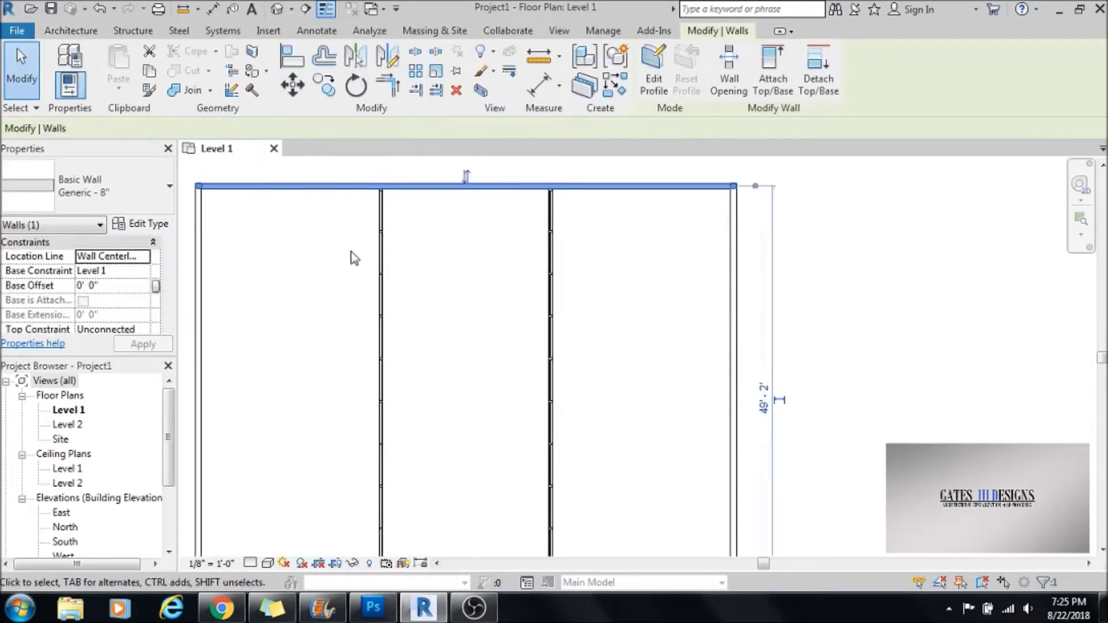
pyautogui.click(371, 399)
pyautogui.press('Escape')
pyautogui.scroll(-1, 447, 254)
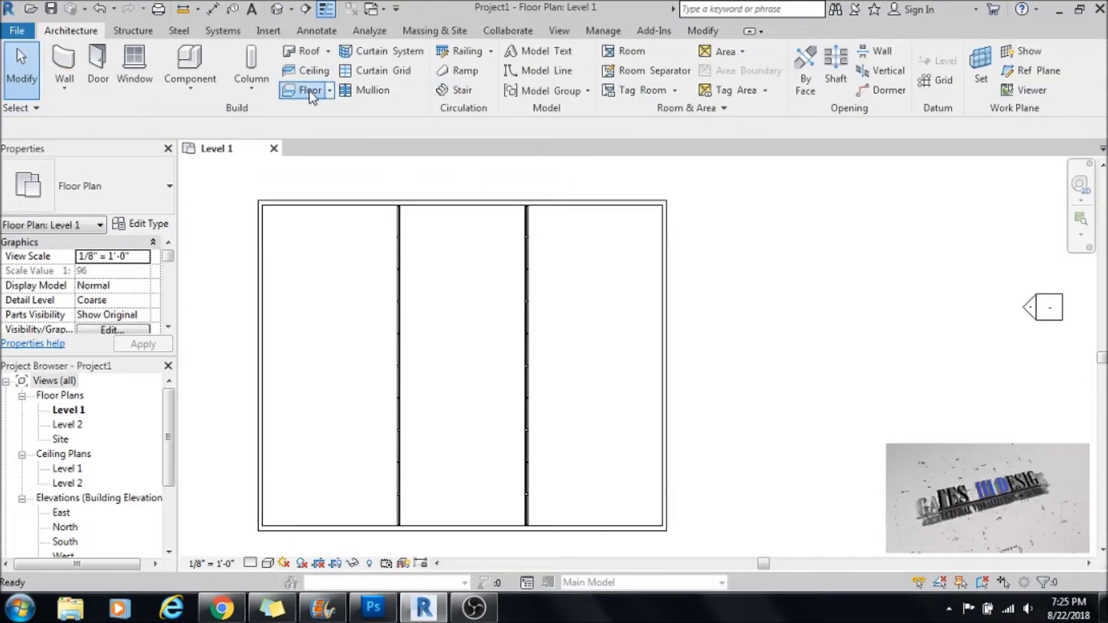
# Step: Place a perspective camera with its eye and target looking into the room
pyautogui.click(312, 91)
pyautogui.press('Escape')
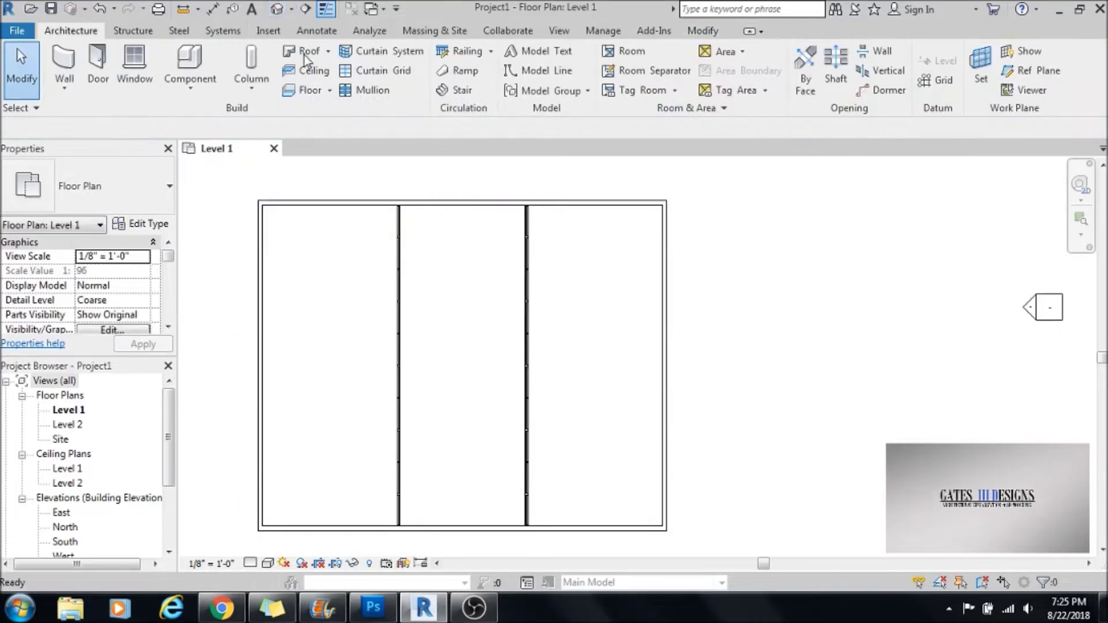
pyautogui.click(305, 54)
pyautogui.click(501, 207)
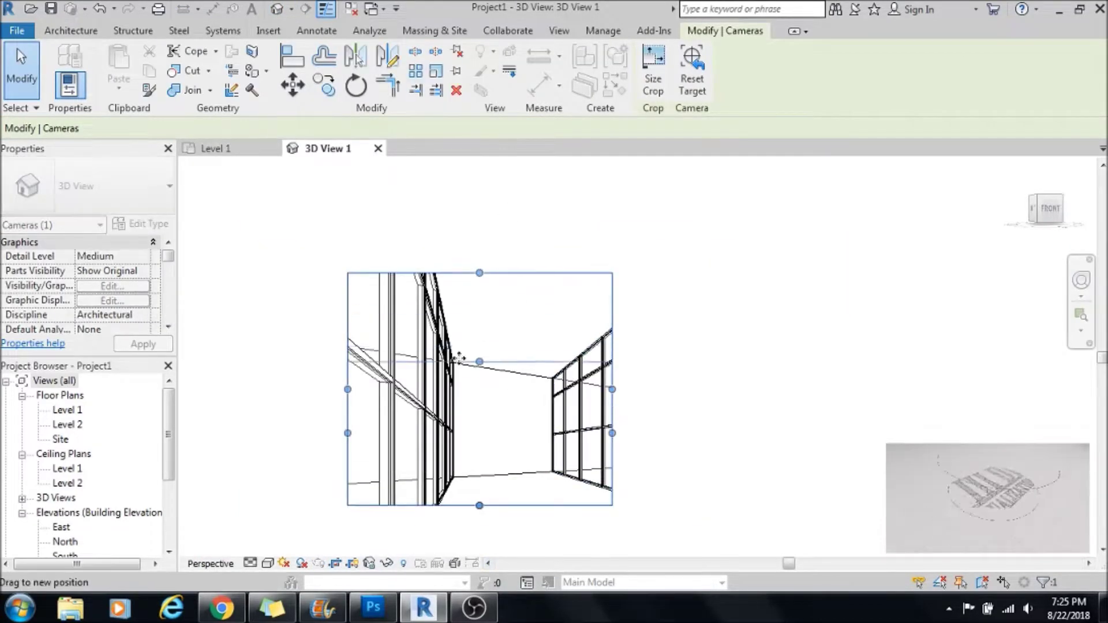
# Step: Drag the camera view's crop frame wider and taller
pyautogui.moveTo(479, 274); pyautogui.dragTo(460, 363)
pyautogui.click(477, 198)
pyautogui.click(483, 229)
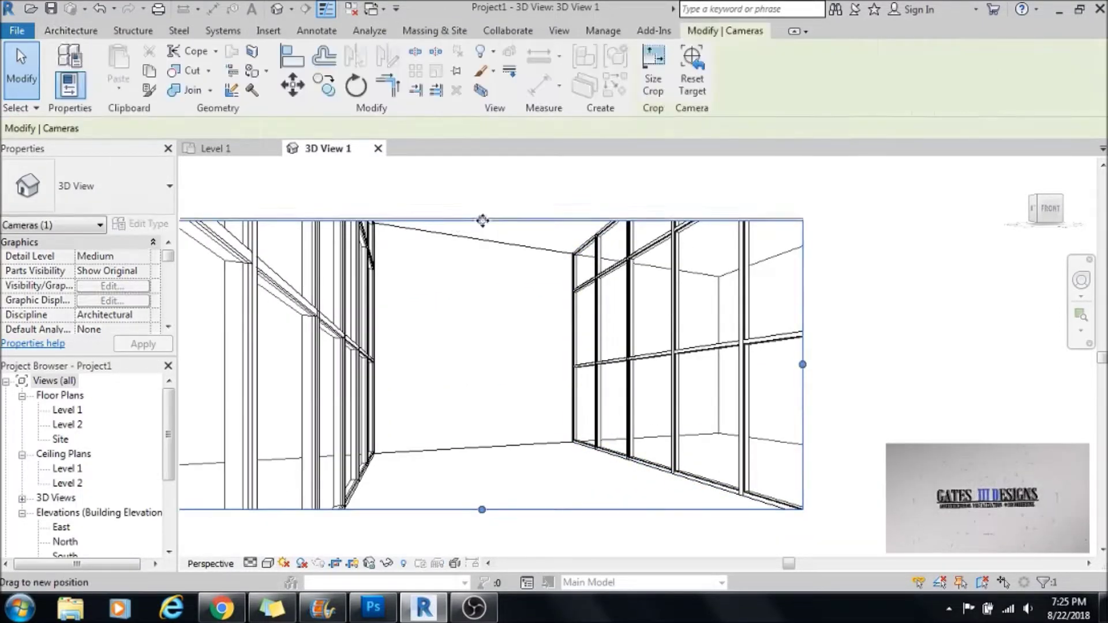
pyautogui.moveTo(482, 228); pyautogui.dragTo(564, 173)
pyautogui.click(502, 319)
# Step: On Level 1, set the four outer walls' Unconnected Height to 30' 0"
pyautogui.doubleClick(68, 410)
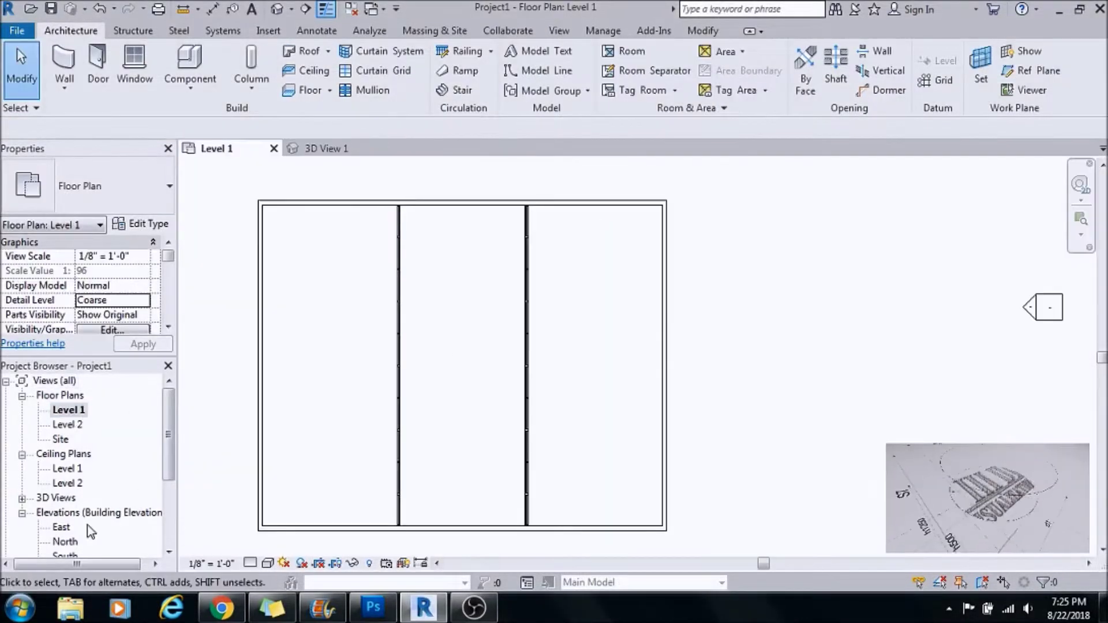
pyautogui.click(455, 205)
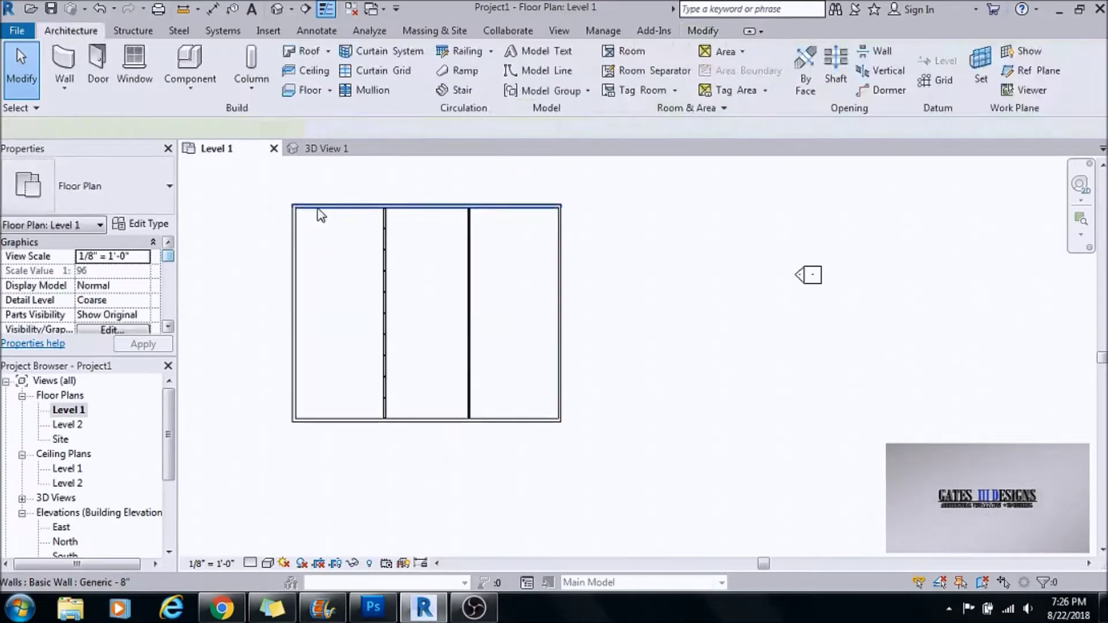
pyautogui.click(317, 208)
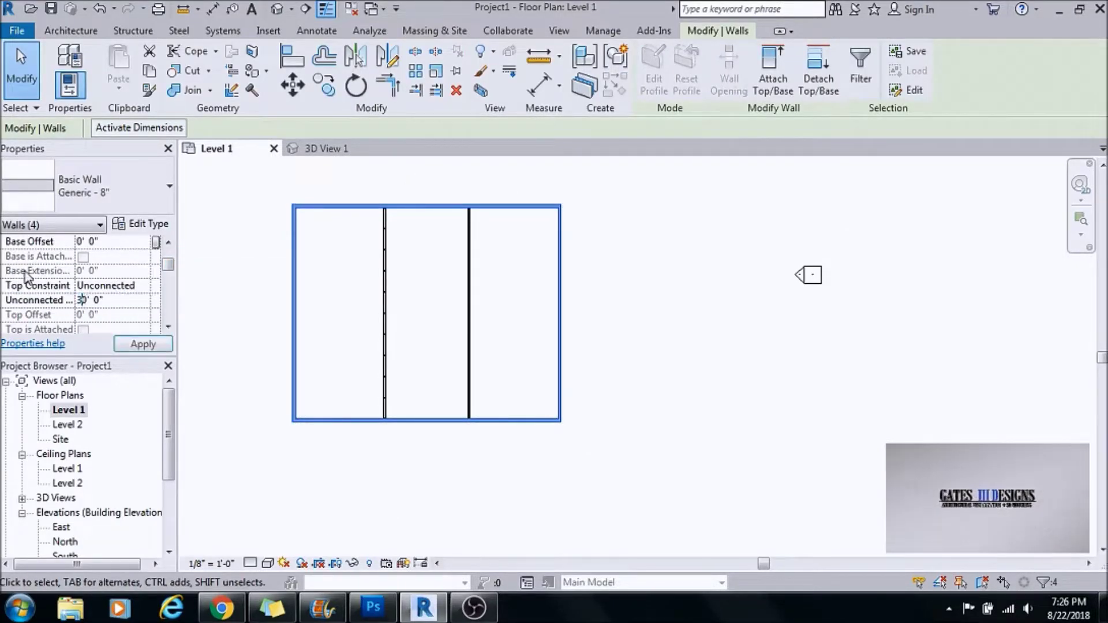
pyautogui.press('Escape')
pyautogui.click(385, 267)
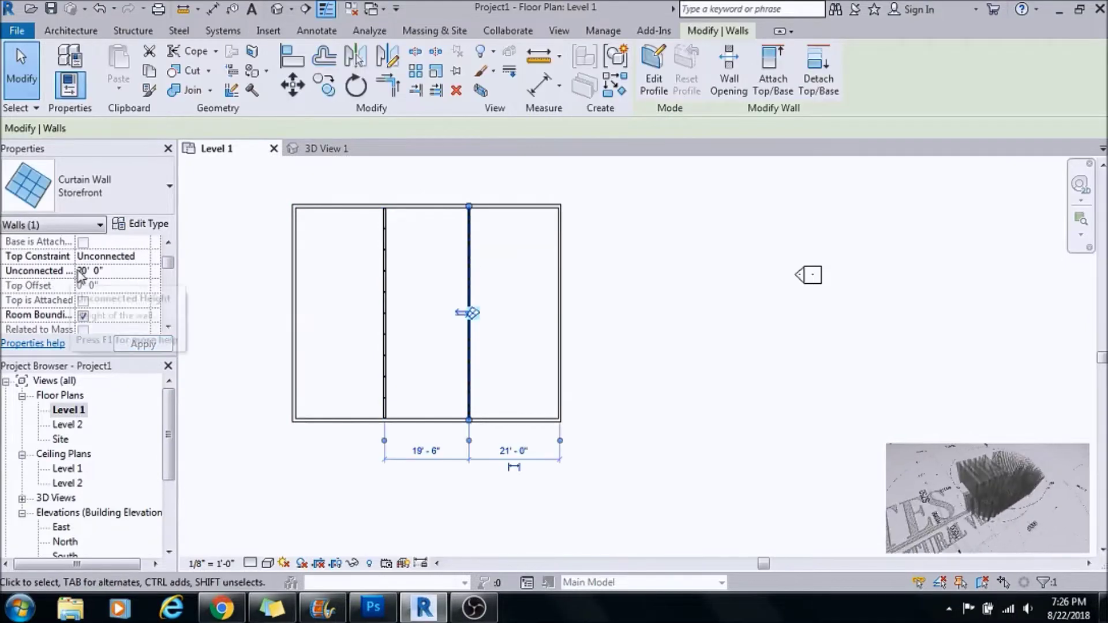
# Step: Review the perspective in 3D View 1, then return to the Level 1 plan
pyautogui.moveTo(171, 442); pyautogui.dragTo(168, 462)
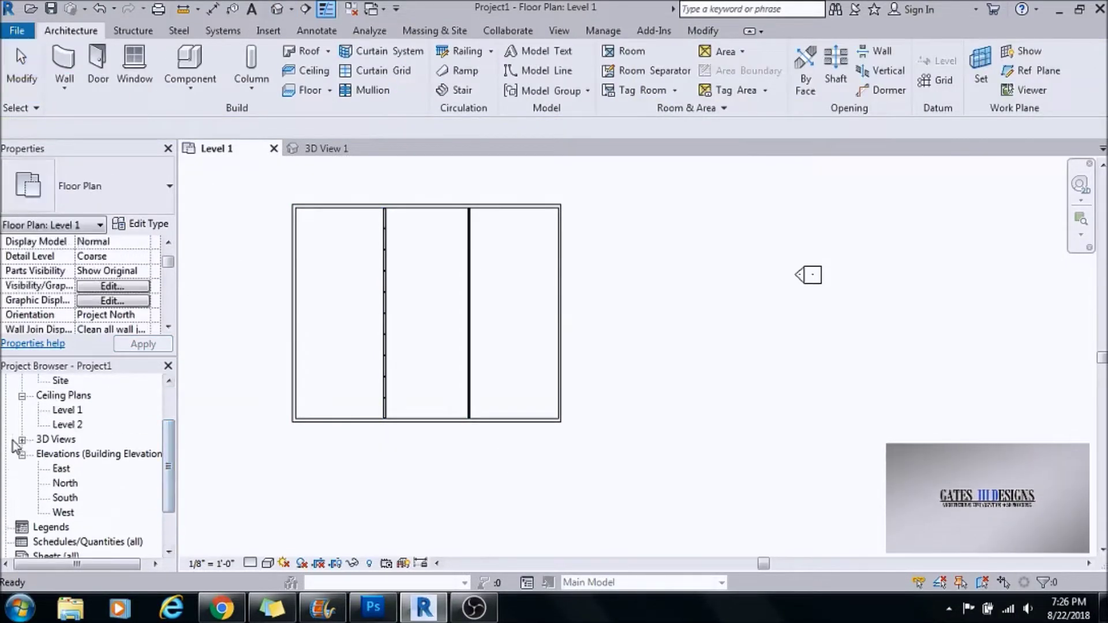
pyautogui.click(22, 439)
pyautogui.click(73, 454)
pyautogui.doubleClick(73, 455)
pyautogui.click(478, 208)
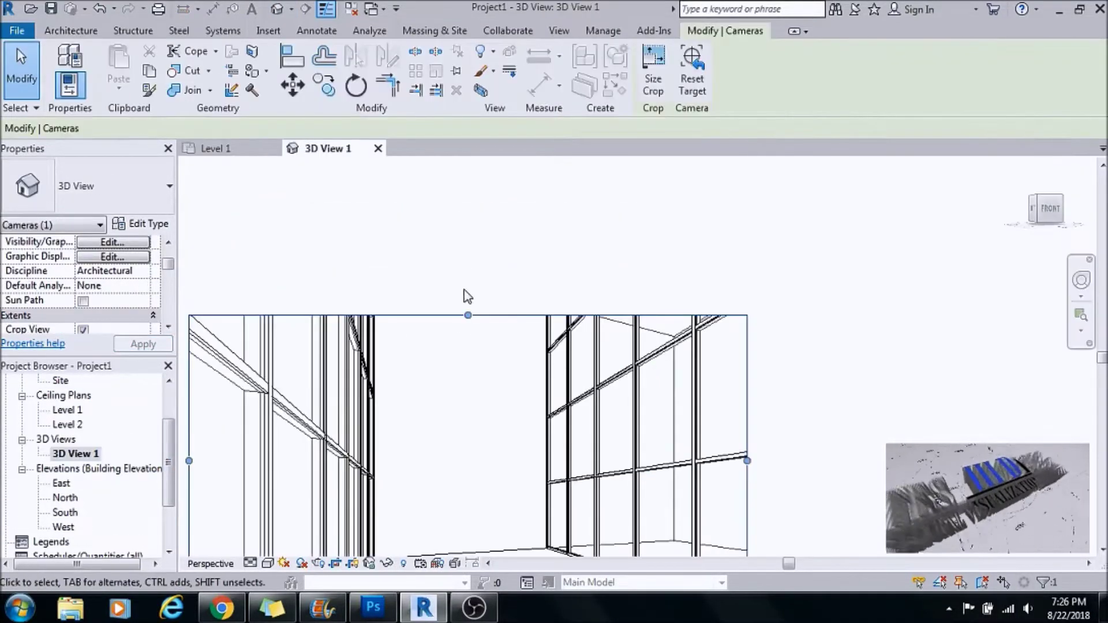
pyautogui.scroll(-2, 629, 334)
pyautogui.click(687, 361)
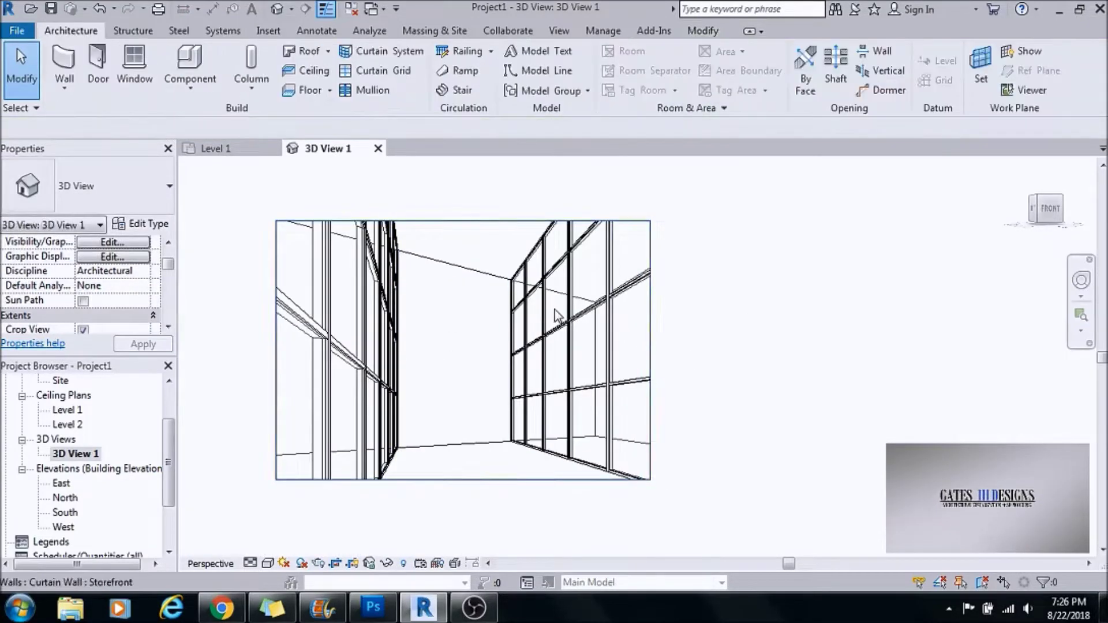
pyautogui.scroll(2, 404, 243)
pyautogui.click(212, 148)
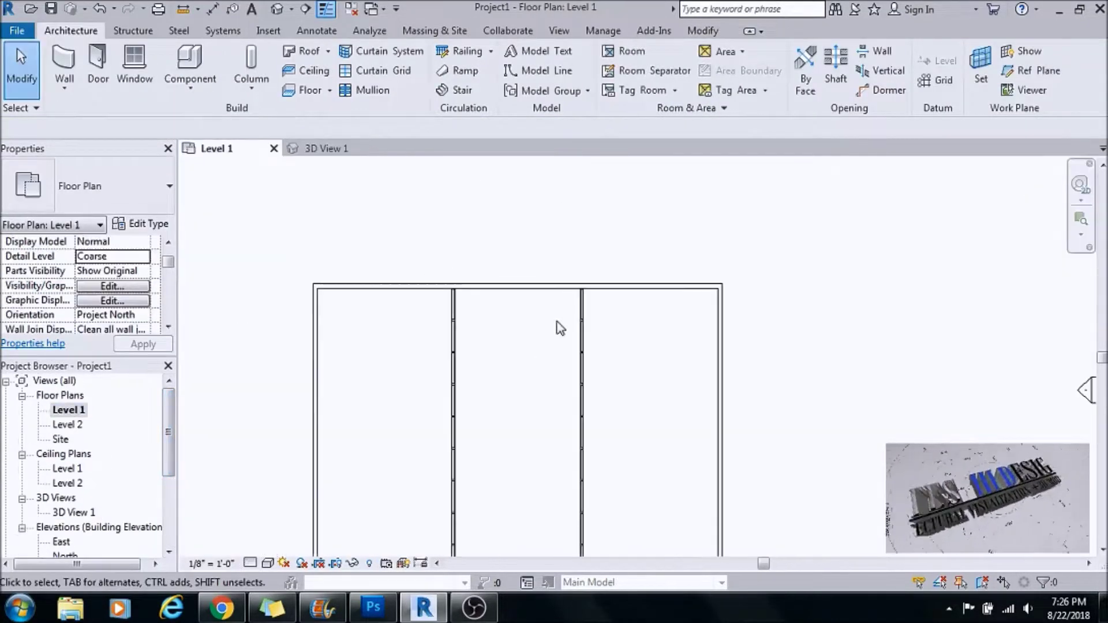
# Step: Load the Furniture\Seating Chair-Corbu family as the component type
pyautogui.click(191, 58)
pyautogui.click(86, 186)
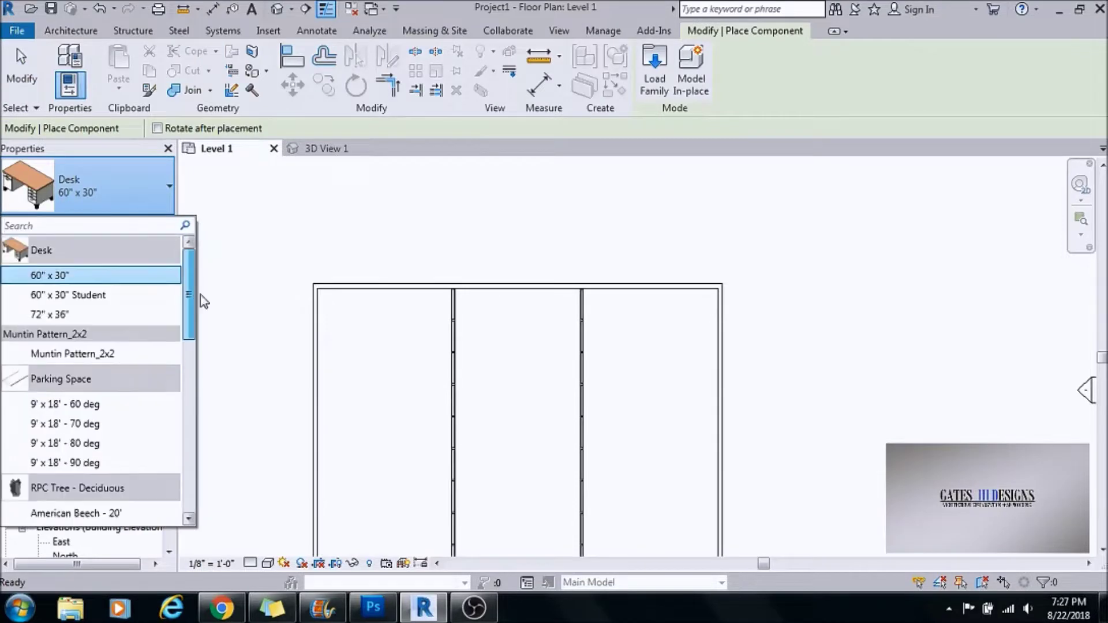
pyautogui.click(141, 223)
pyautogui.click(1051, 68)
pyautogui.moveTo(719, 213); pyautogui.dragTo(718, 254)
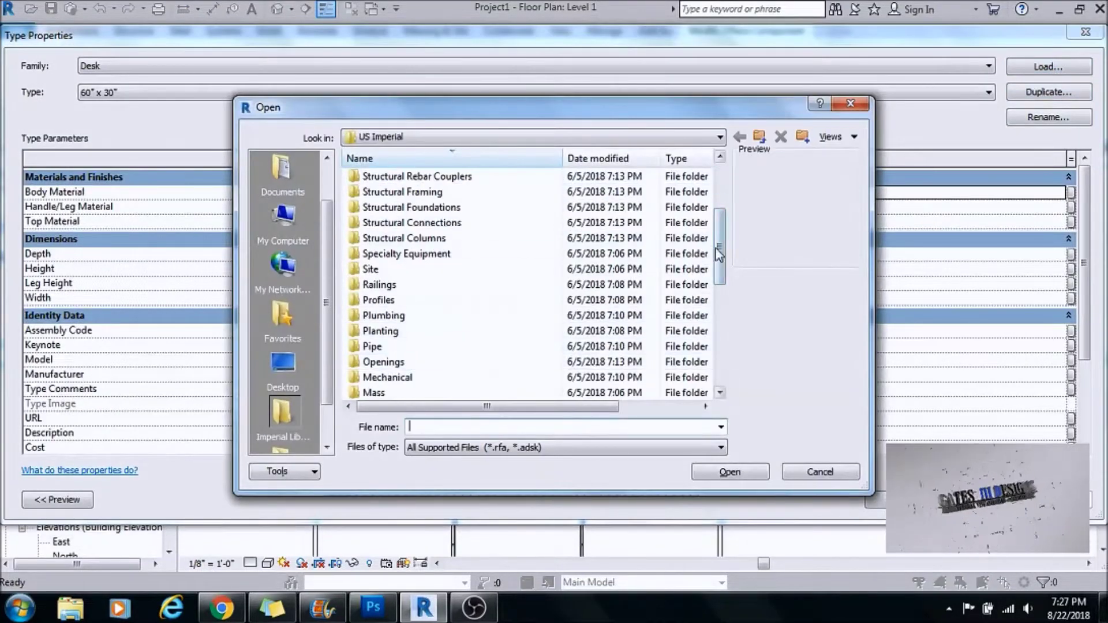
pyautogui.doubleClick(382, 346)
pyautogui.doubleClick(383, 250)
pyautogui.click(399, 344)
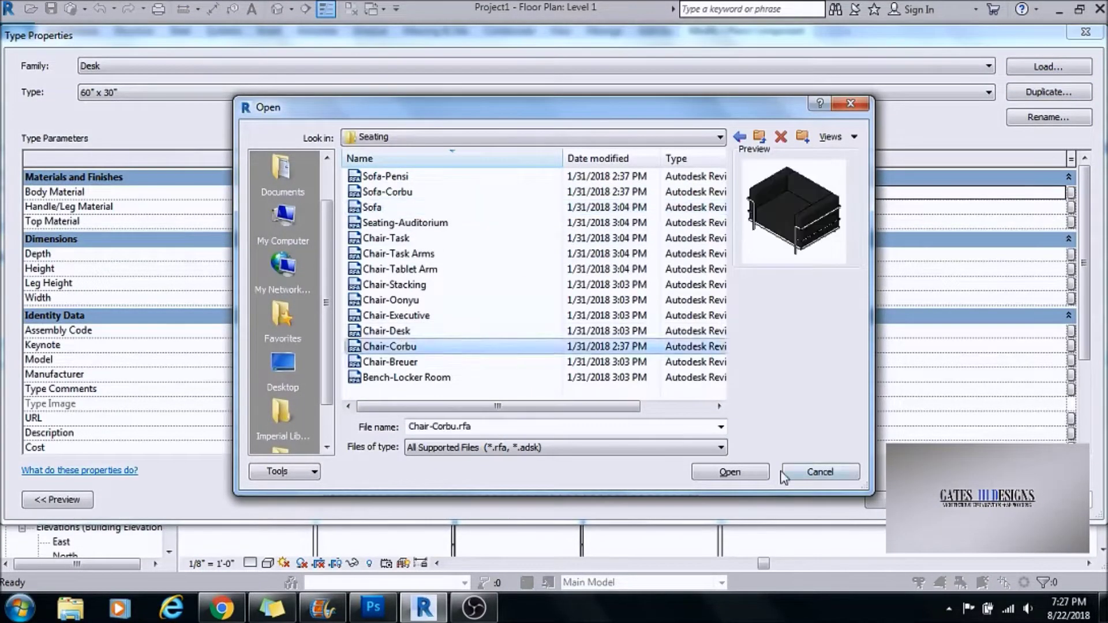
pyautogui.click(730, 472)
pyautogui.press('Return')
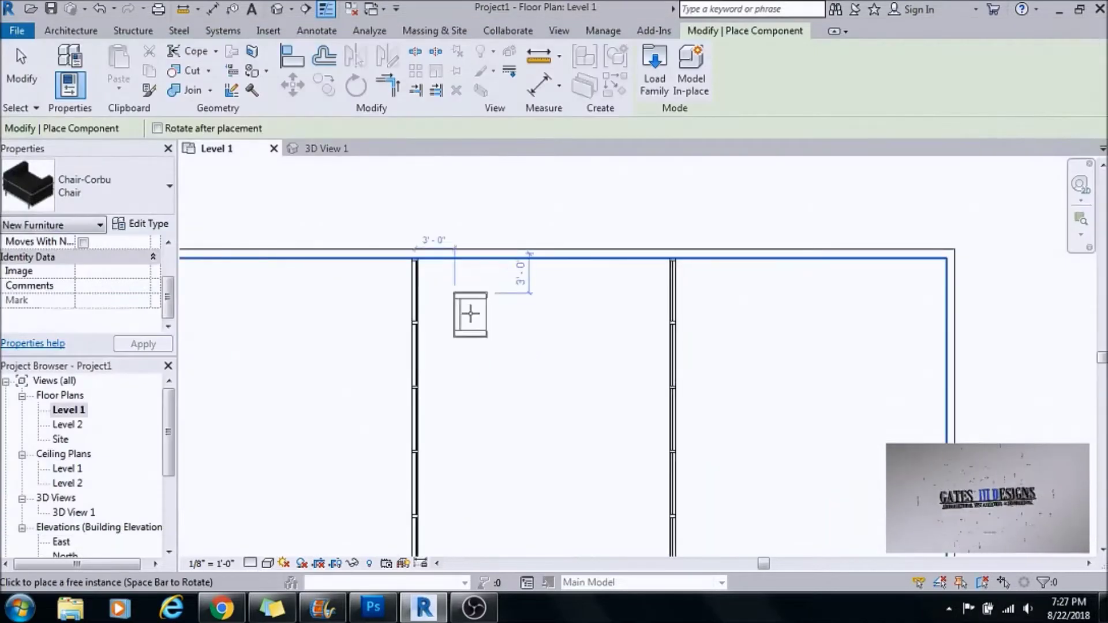
# Step: Place a Chair-Corbu in the middle bay, rotate it 45°, and mirror a copy
pyautogui.click(364, 89)
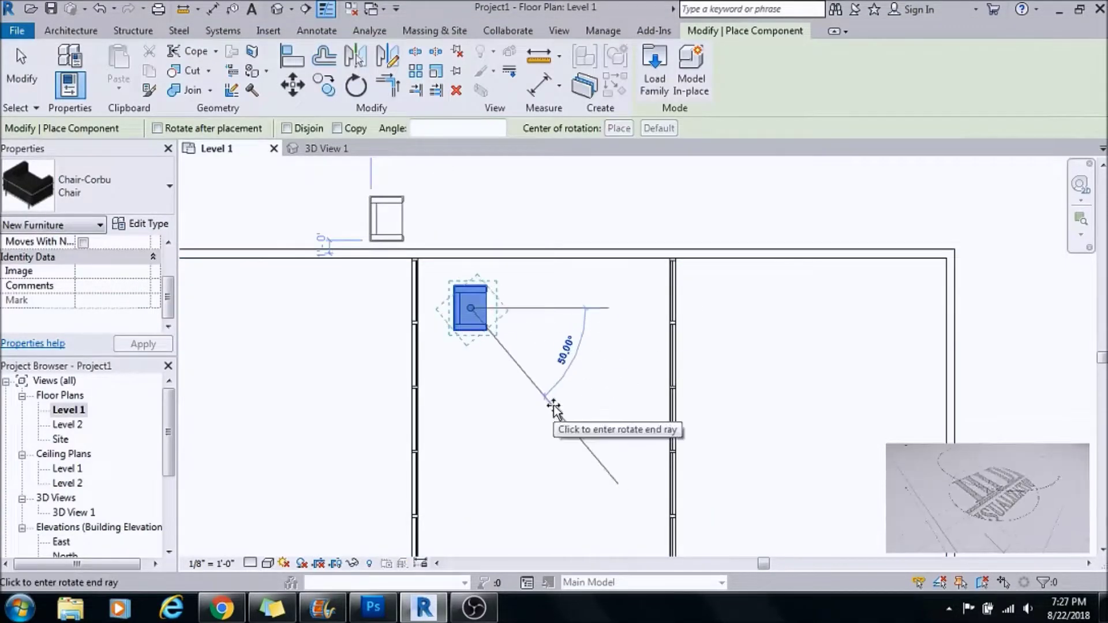
pyautogui.click(557, 428)
pyautogui.press('Escape')
pyautogui.click(386, 56)
pyautogui.click(543, 326)
pyautogui.click(449, 215)
pyautogui.scroll(-3, 499, 174)
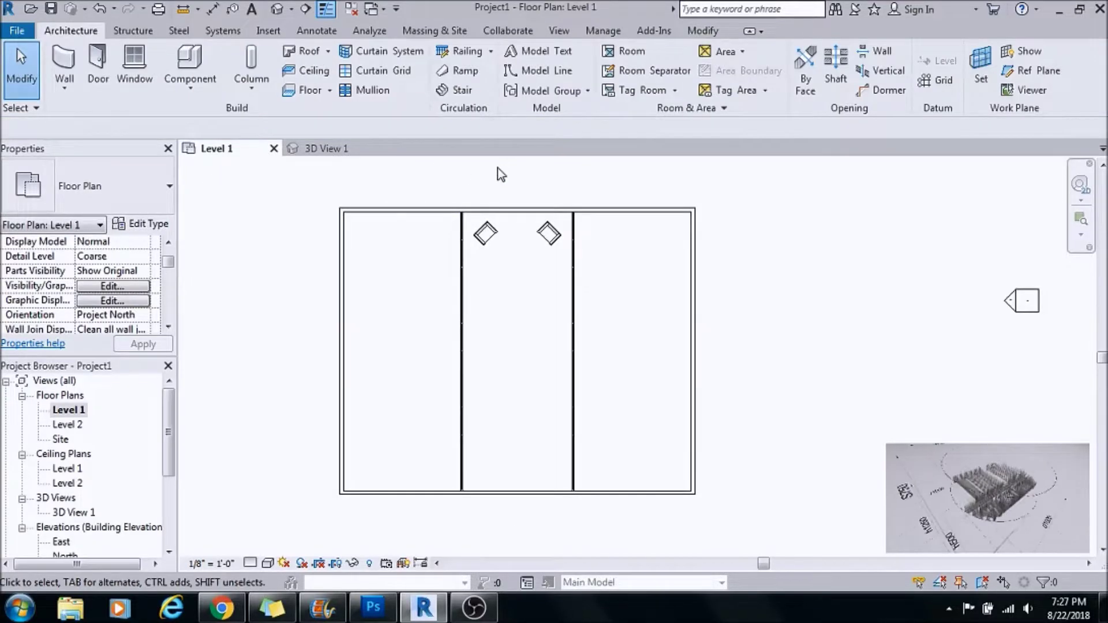
pyautogui.scroll(1, 595, 252)
# Step: Load the Sofa-Corbu family and place three sofas in the right bay
pyautogui.click(190, 64)
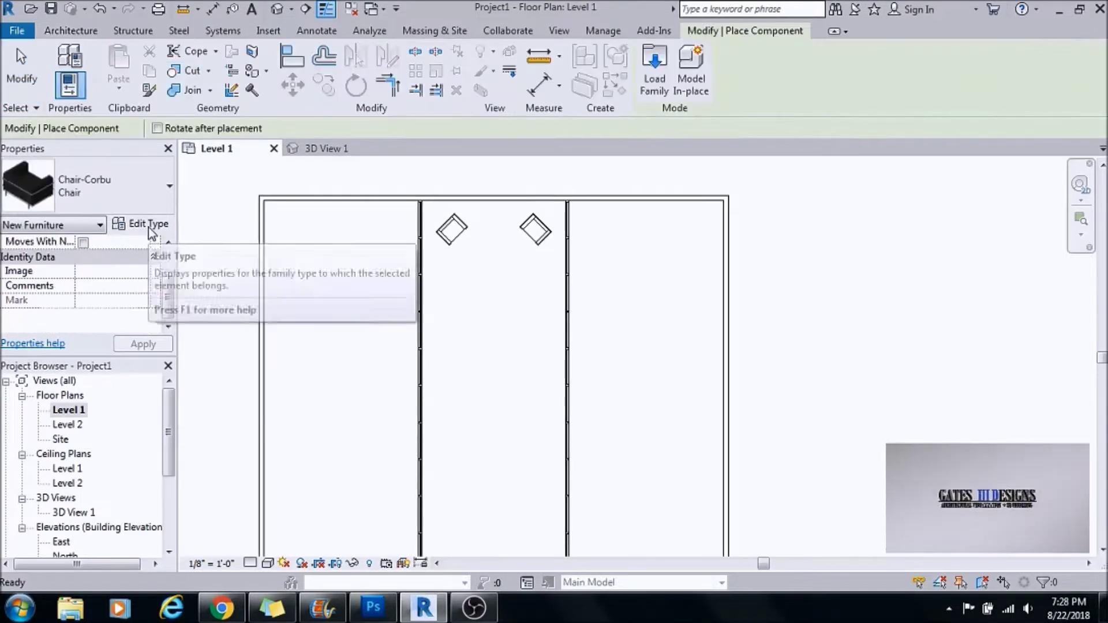
pyautogui.click(141, 224)
pyautogui.click(1048, 67)
pyautogui.click(394, 284)
pyautogui.click(390, 346)
pyautogui.click(391, 301)
pyautogui.click(400, 269)
pyautogui.click(390, 346)
pyautogui.press('Up')
pyautogui.press('Up')
pyautogui.press('Up')
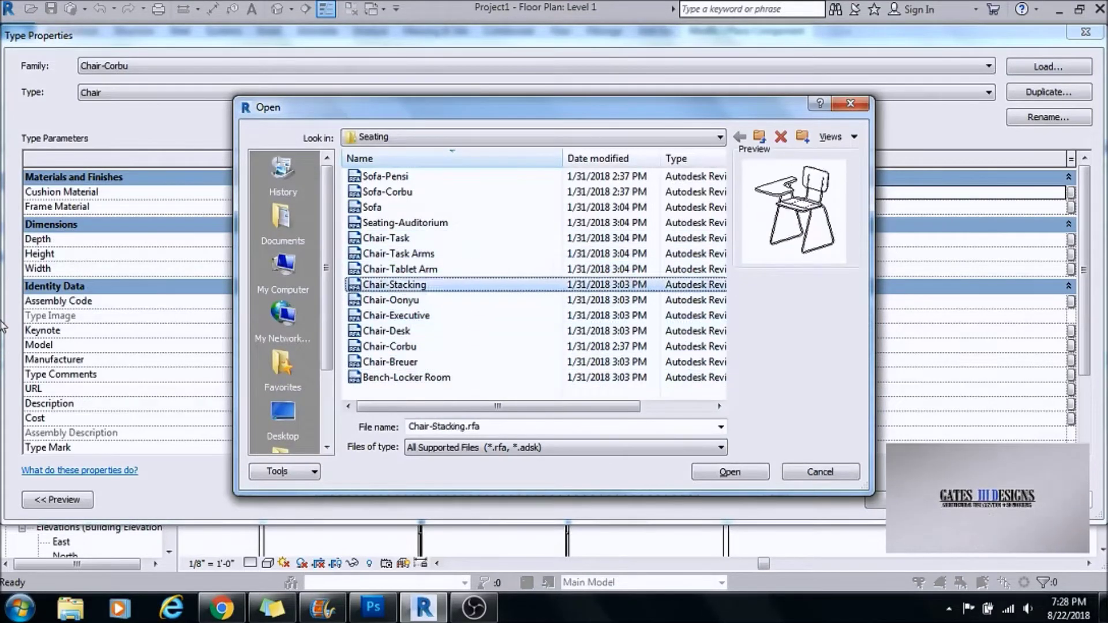
pyautogui.press('Up')
pyautogui.press('Up')
pyautogui.press('Up')
pyautogui.click(731, 470)
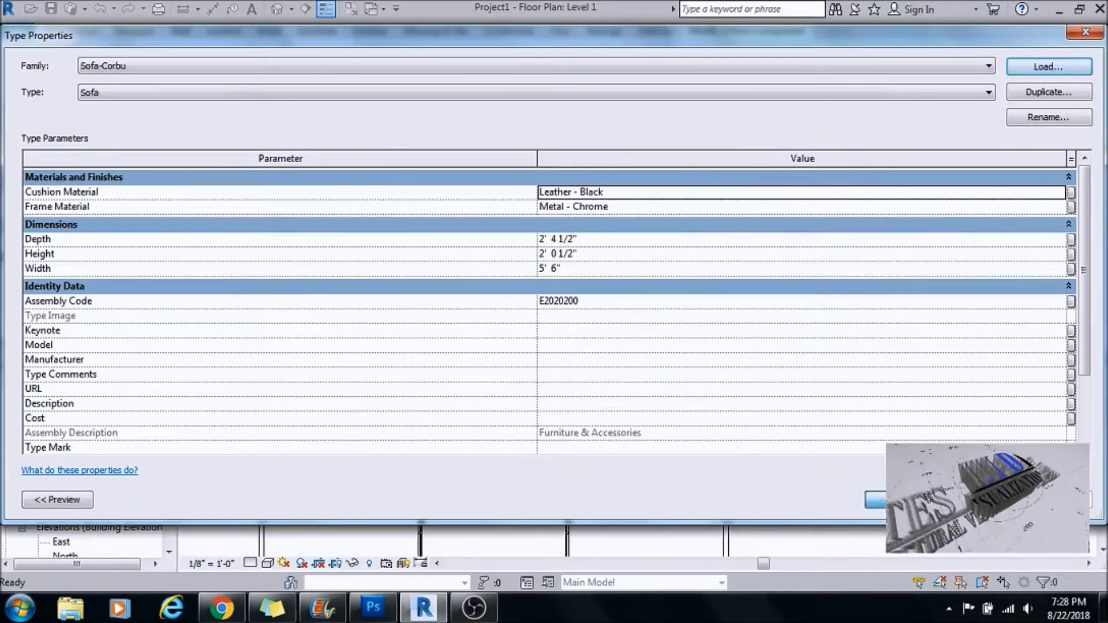
pyautogui.click(877, 500)
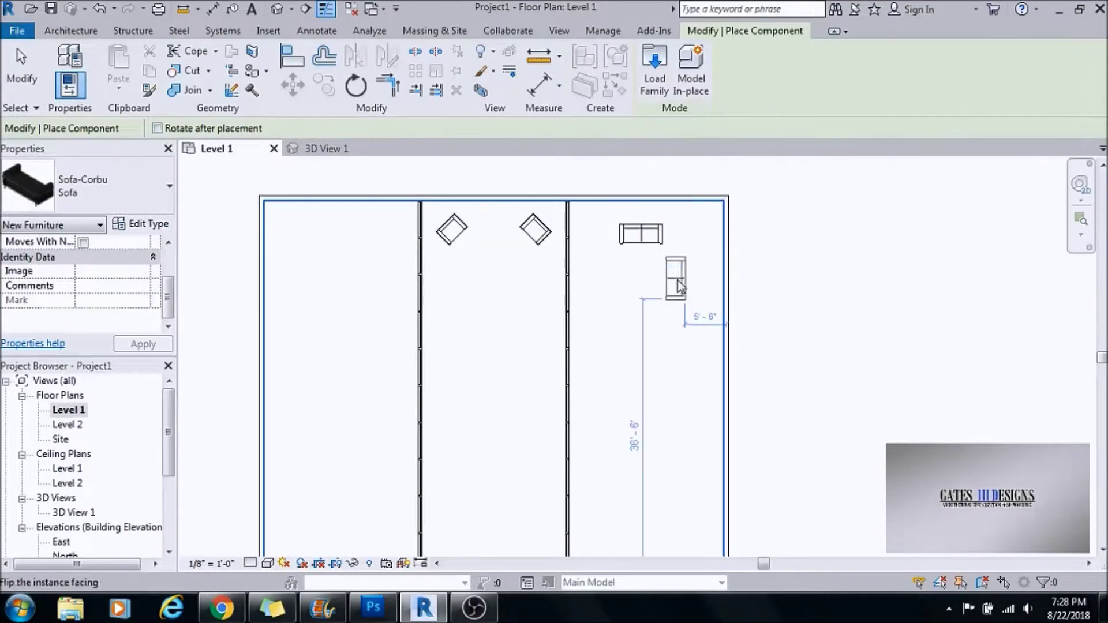
pyautogui.click(19, 64)
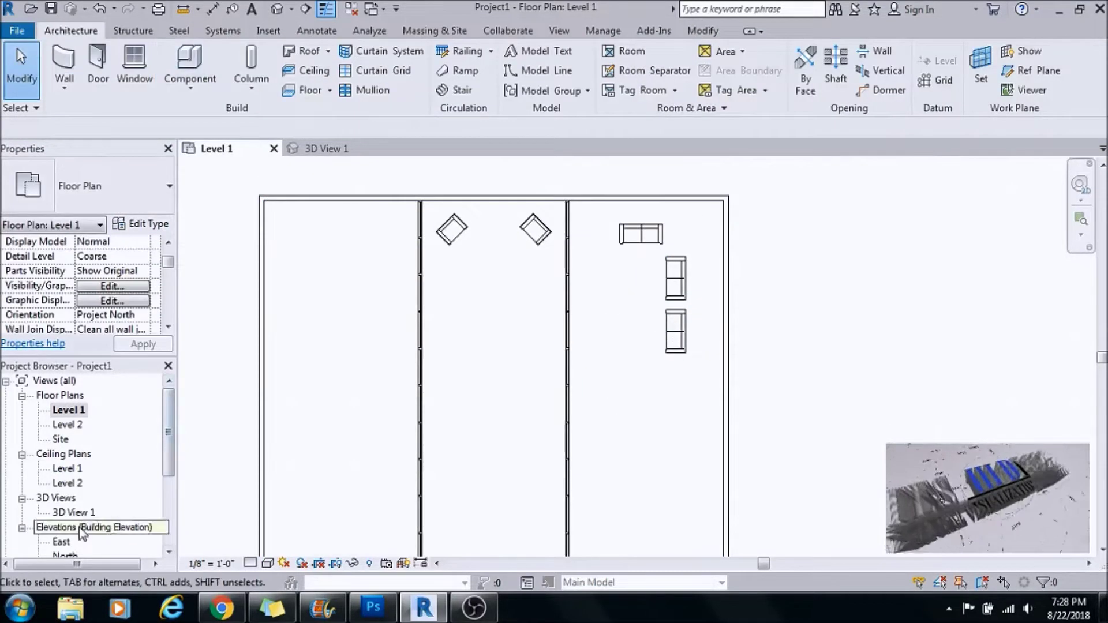
# Step: Review 3D View 1, then go back to Level 1 and clear the mullion selection
pyautogui.doubleClick(74, 512)
pyautogui.scroll(2, 350, 262)
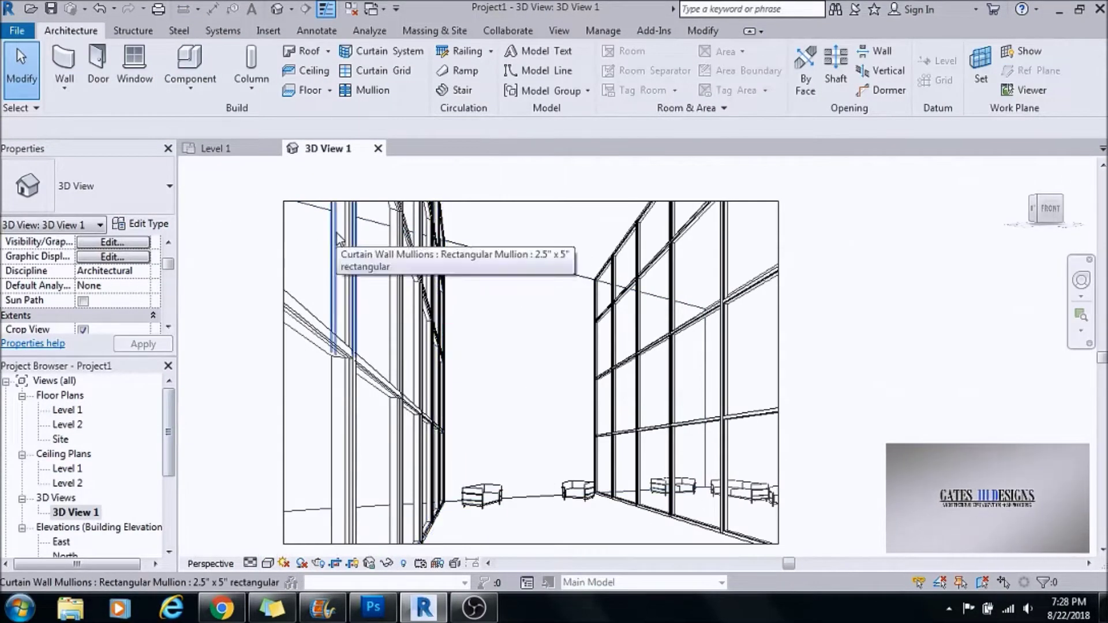
pyautogui.scroll(-2, 649, 482)
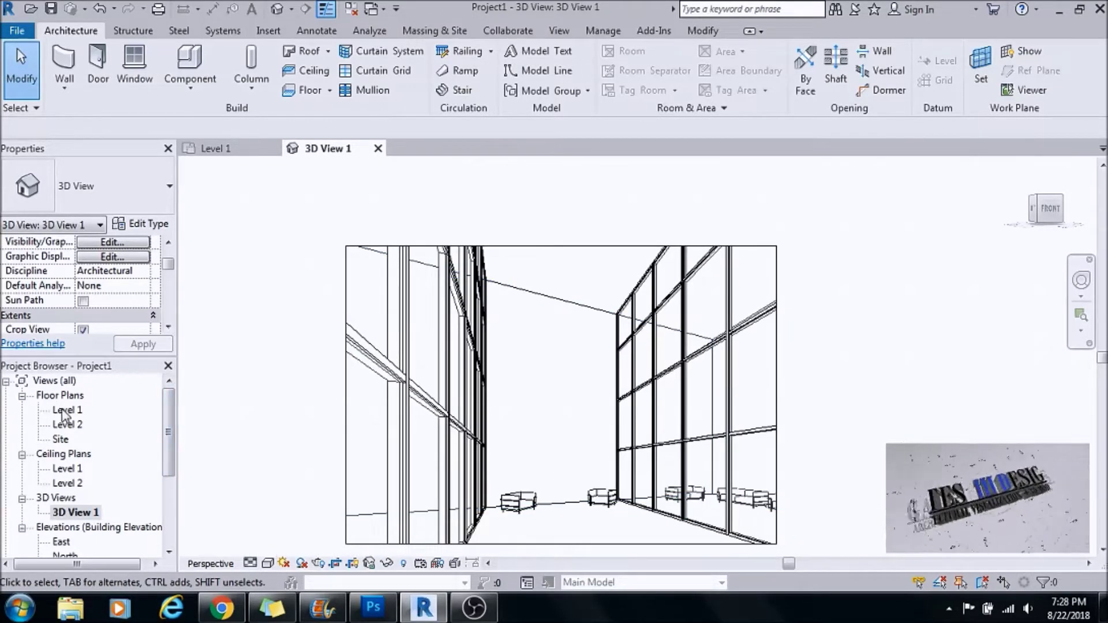
pyautogui.doubleClick(66, 410)
pyautogui.scroll(3, 569, 277)
pyautogui.click(532, 277)
pyautogui.press('Escape')
# Step: In the default 3D view, select the left wall and interior curtain wall, then reopen 3D View 1
pyautogui.press('3')
pyautogui.press('d')
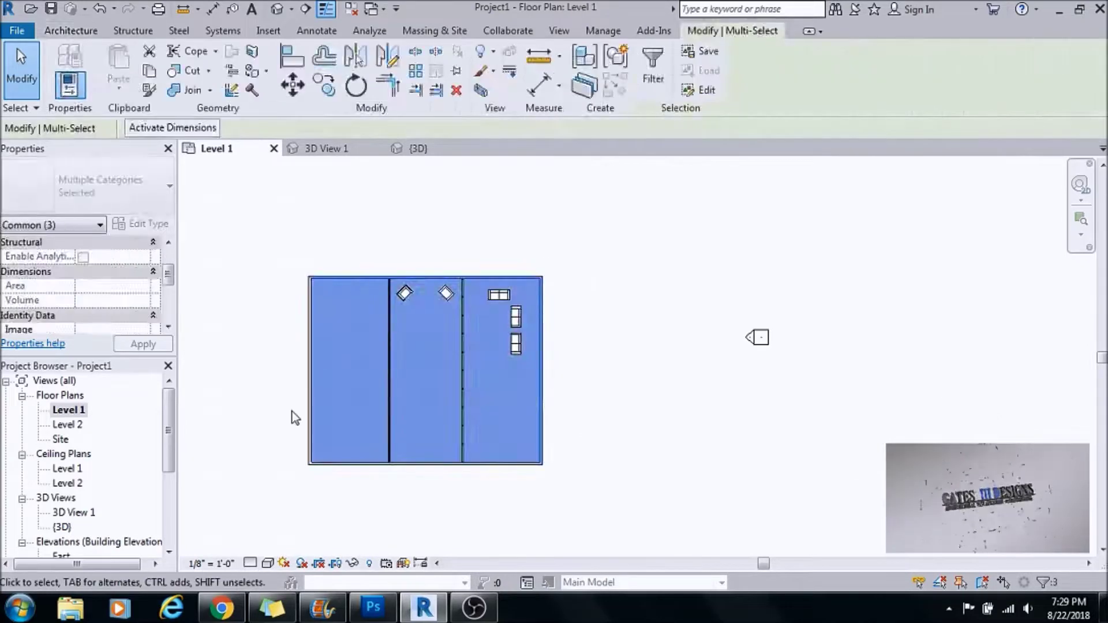
pyautogui.click(312, 422)
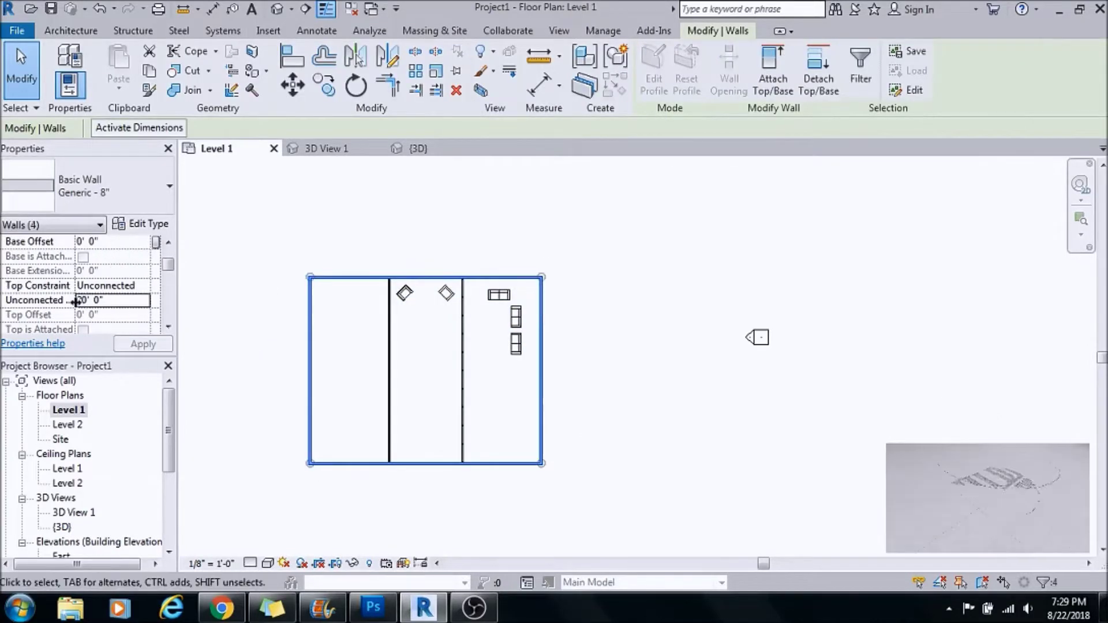
pyautogui.click(388, 342)
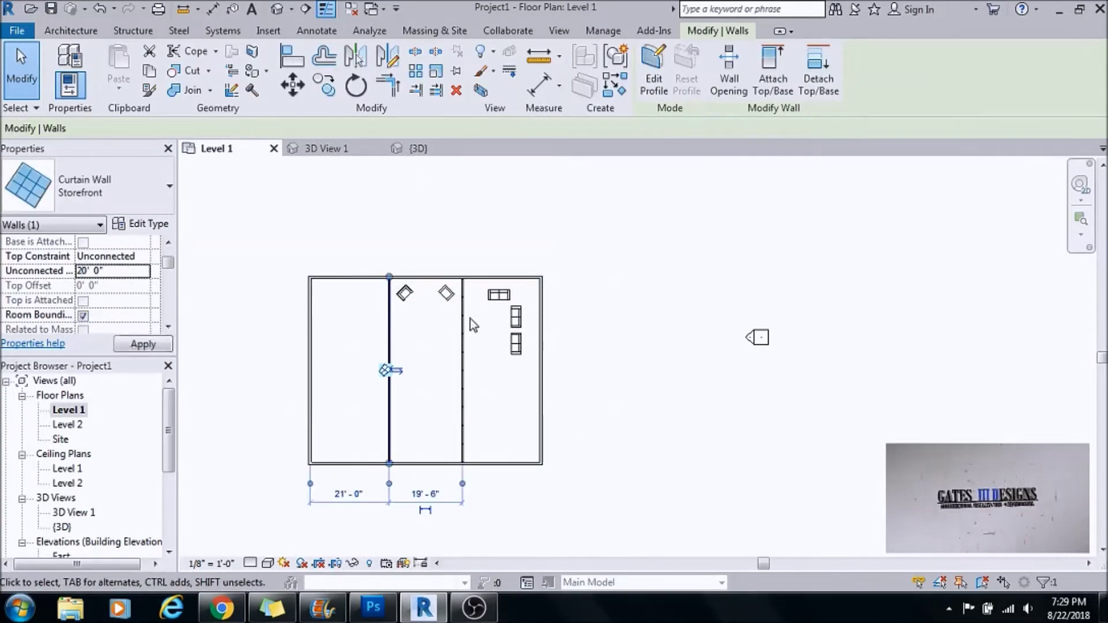
pyautogui.click(349, 298)
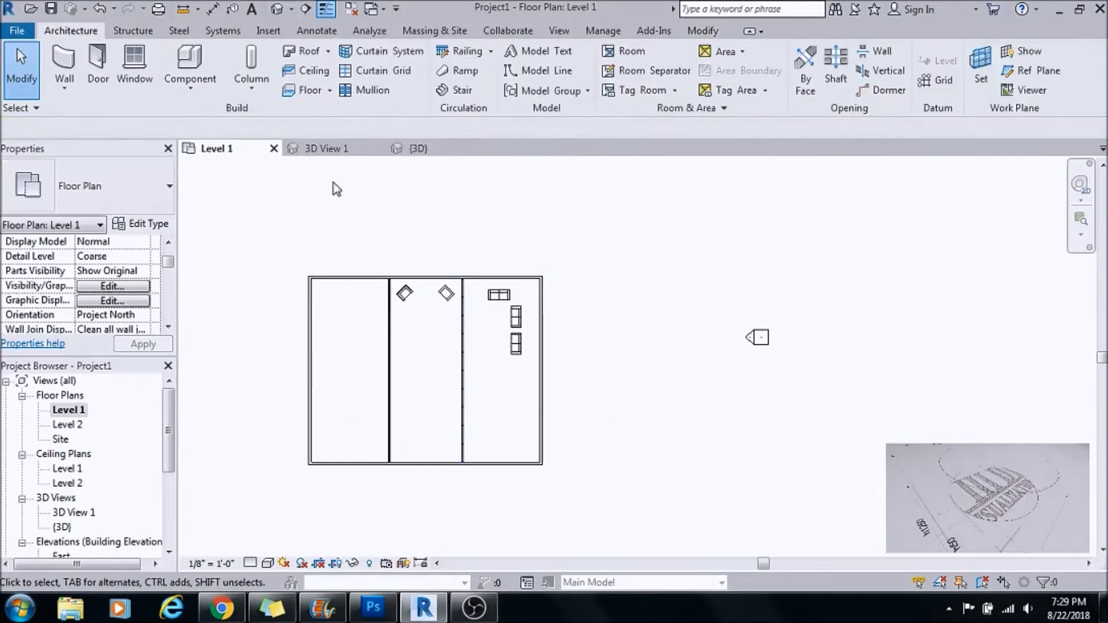
pyautogui.scroll(1, 401, 416)
pyautogui.scroll(1, 401, 416)
pyautogui.doubleClick(86, 512)
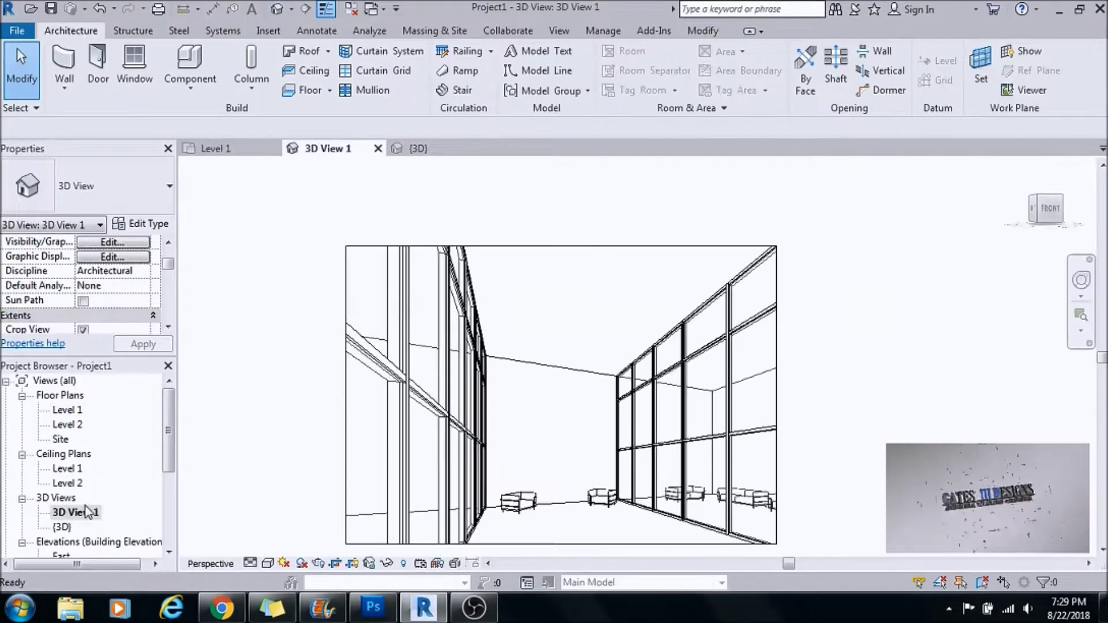
# Step: In the default {3D} view, select a glazed curtain wall panel and browse its types
pyautogui.doubleClick(62, 412)
pyautogui.click(278, 9)
pyautogui.scroll(3, 668, 346)
pyautogui.scroll(2, 861, 312)
pyautogui.click(878, 337)
pyautogui.click(162, 203)
pyautogui.scroll(-5, 191, 369)
pyautogui.scroll(5, 191, 369)
# Step: Load Door-Curtain-Wall-Double-Storefront from the Doors library folder into the project
pyautogui.click(142, 224)
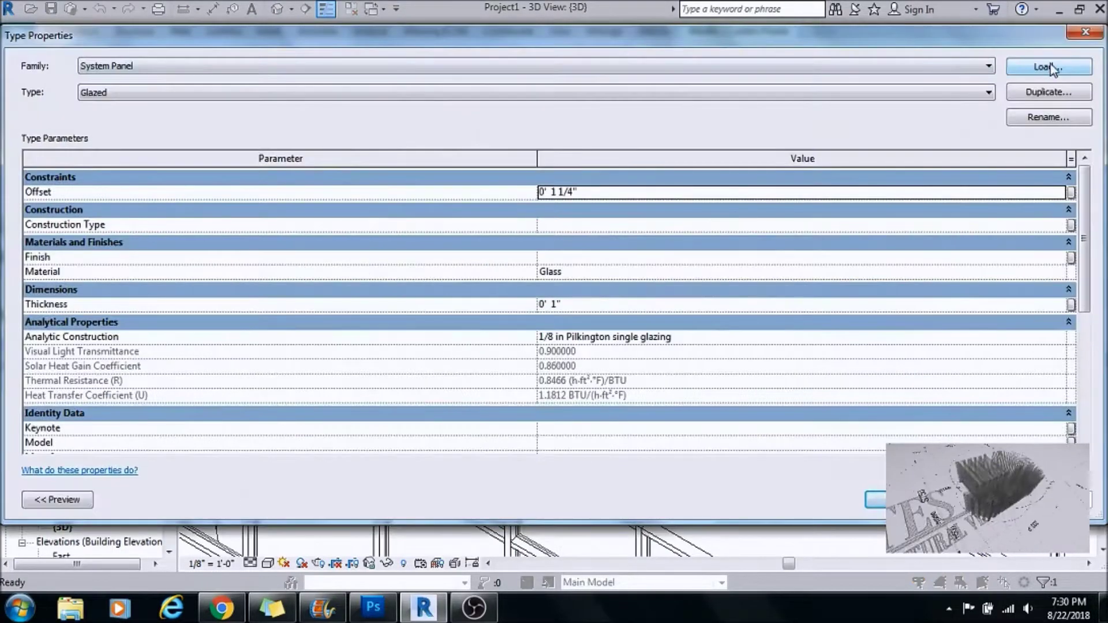
pyautogui.click(1049, 68)
pyautogui.click(759, 136)
pyautogui.doubleClick(376, 289)
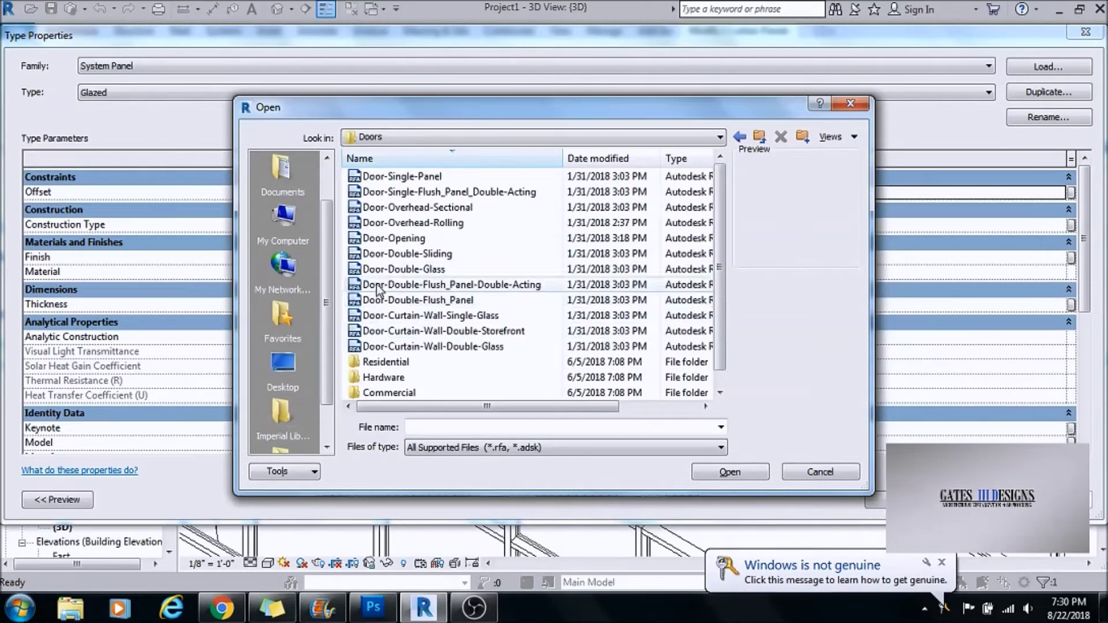
pyautogui.click(424, 255)
pyautogui.click(571, 315)
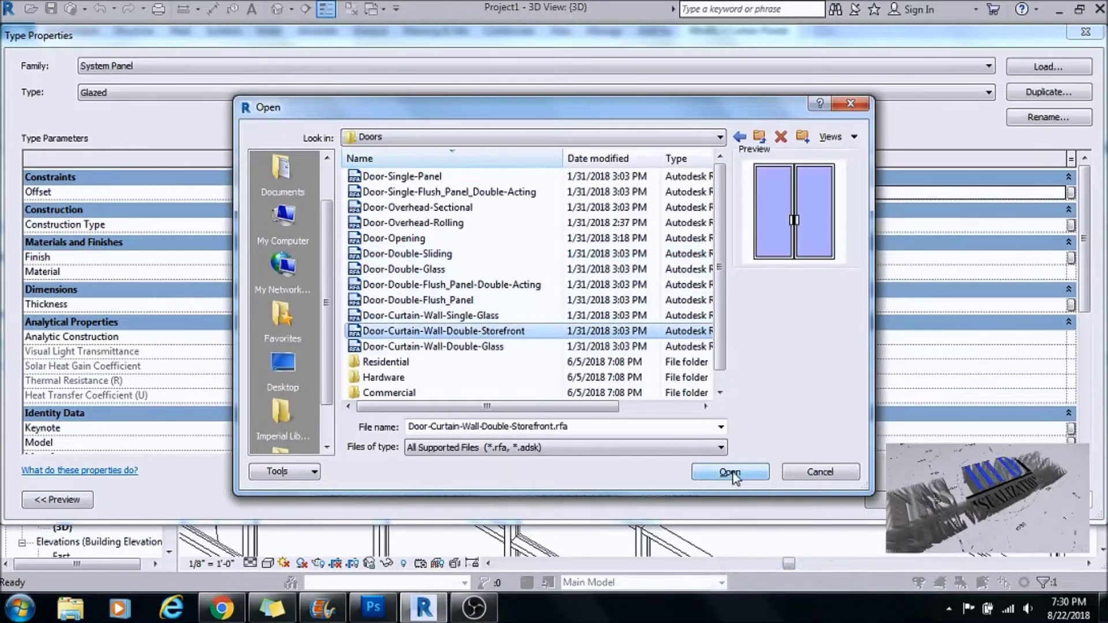
pyautogui.click(731, 473)
pyautogui.click(900, 500)
# Step: Change a glazed panel's type to the Double-Storefront curtain-wall door
pyautogui.scroll(3, 876, 378)
pyautogui.click(746, 381)
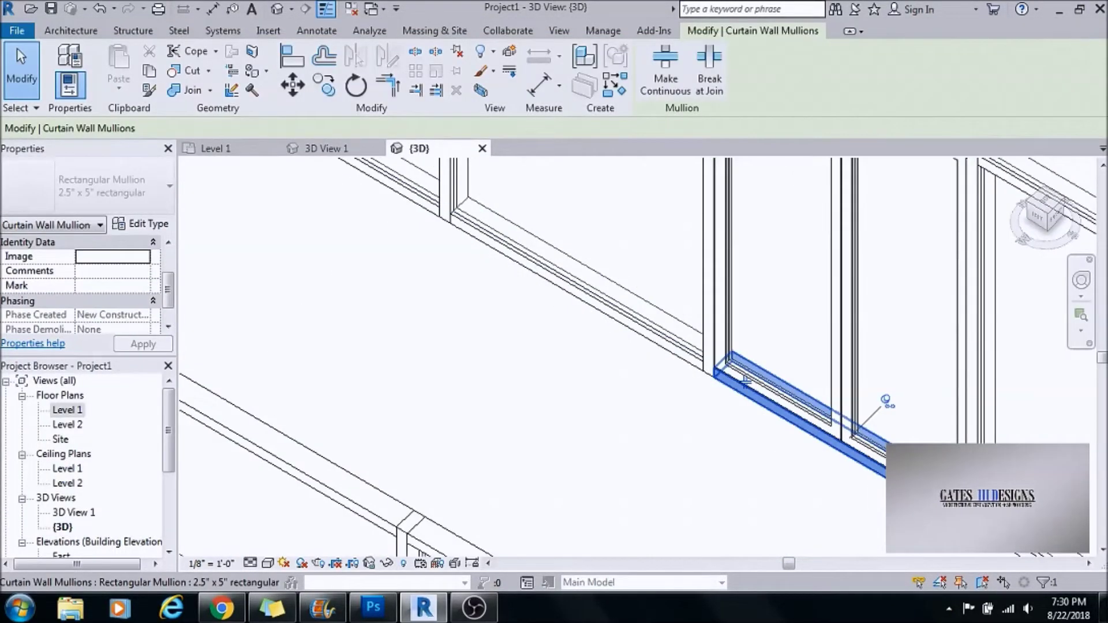
pyautogui.click(648, 478)
pyautogui.scroll(-3, 649, 477)
pyautogui.click(613, 310)
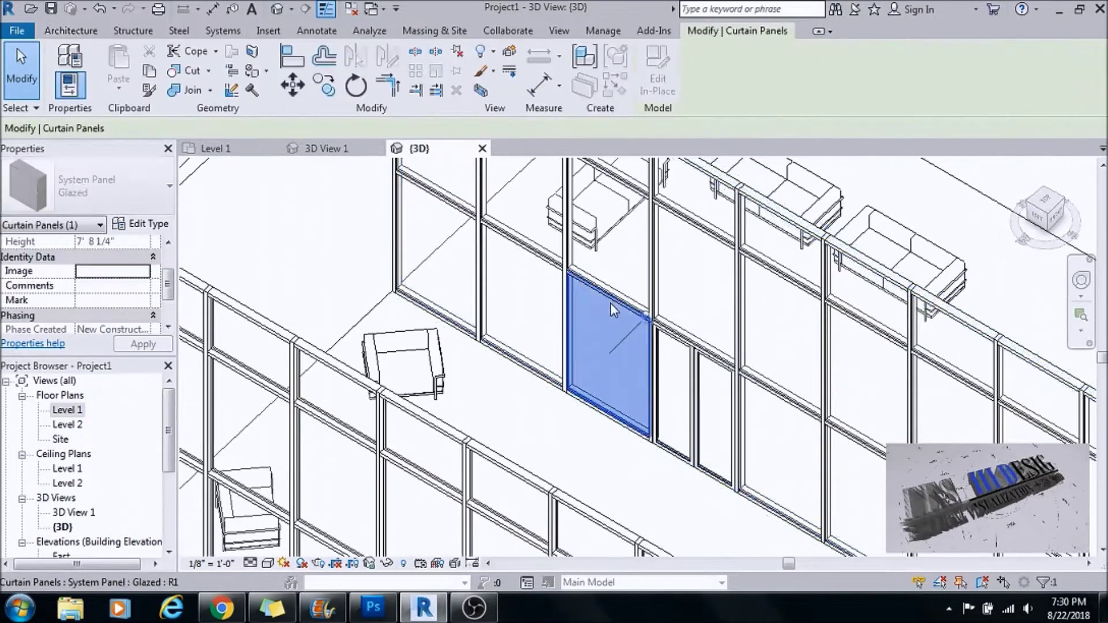
pyautogui.click(115, 186)
pyautogui.click(87, 306)
pyautogui.scroll(-3, 662, 376)
pyautogui.press('Escape')
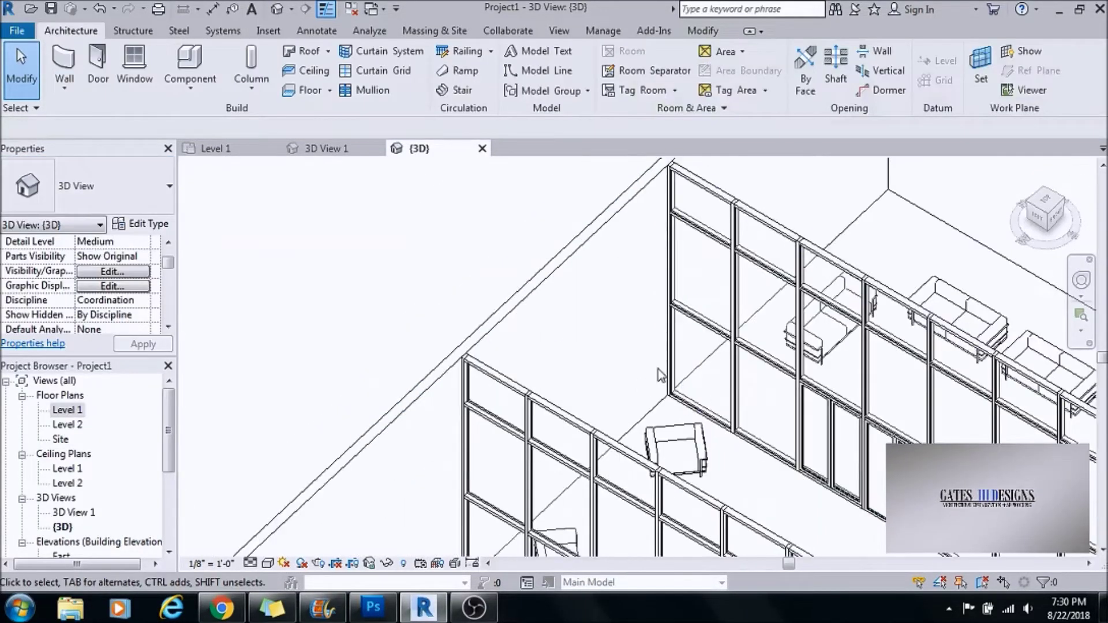
pyautogui.scroll(2, 445, 229)
pyautogui.scroll(-3, 374, 268)
pyautogui.moveTo(355, 362)
pyautogui.keyDown('shift'); pyautogui.mouseDown(button='middle')
pyautogui.moveTo(369, 250)
pyautogui.moveTo(296, 308)
pyautogui.moveTo(152, 248)
pyautogui.mouseUp(button='middle'); pyautogui.keyUp('shift')
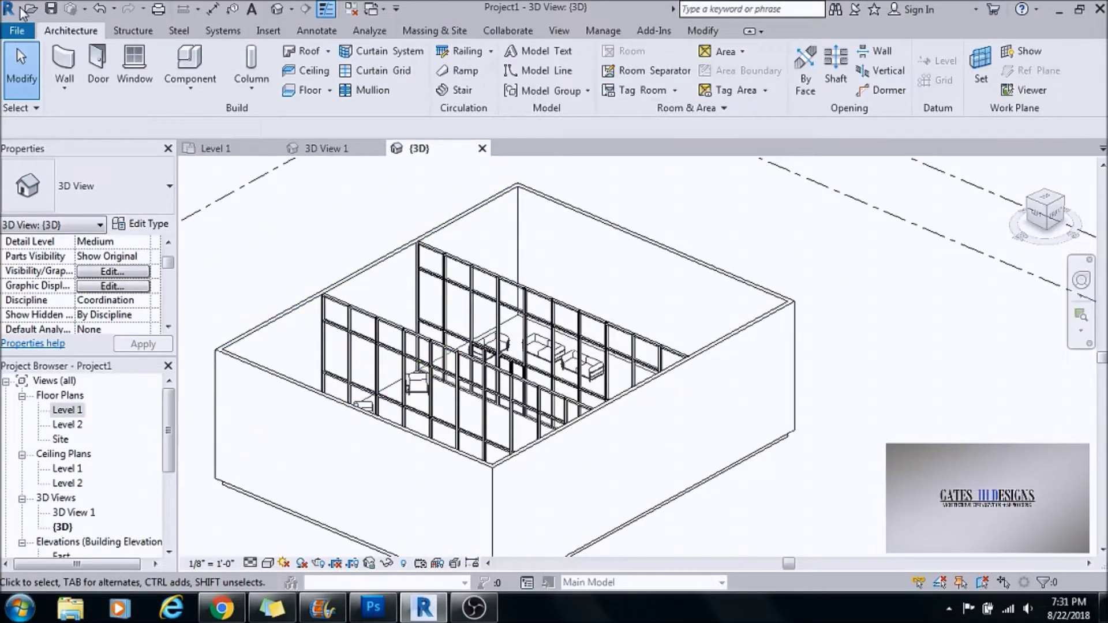
# Step: Export the view as an AutoCAD 2007 DWG named Greenwall into the 831 Interiors folder
pyautogui.click(17, 32)
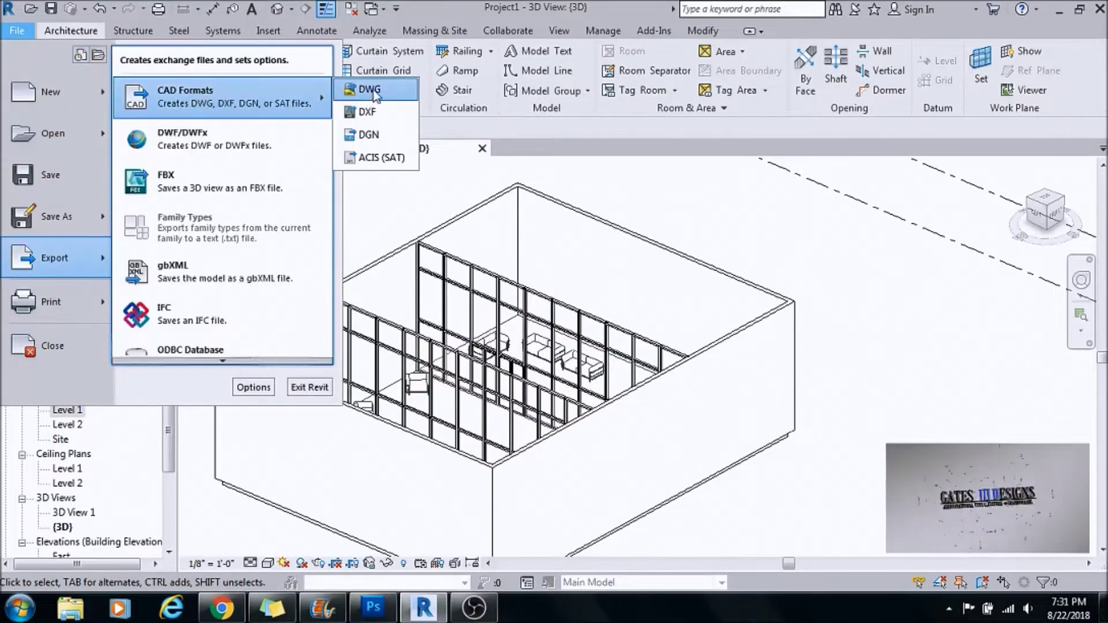
pyautogui.click(371, 89)
pyautogui.click(616, 499)
pyautogui.click(595, 427)
pyautogui.click(520, 479)
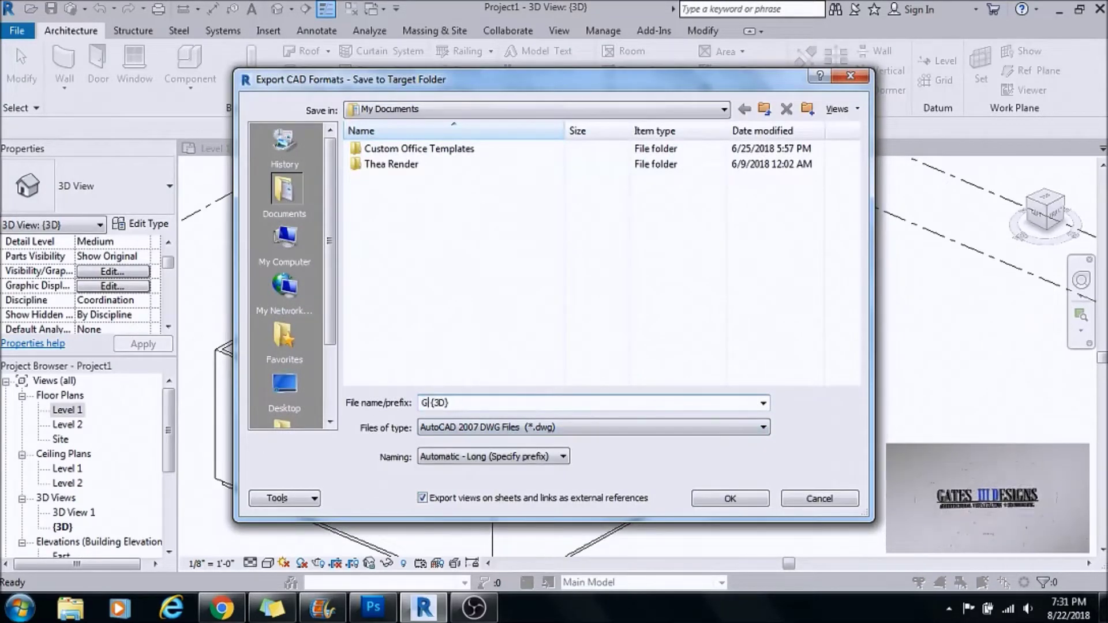
pyautogui.write('reenwall')
pyautogui.click(284, 392)
pyautogui.doubleClick(381, 249)
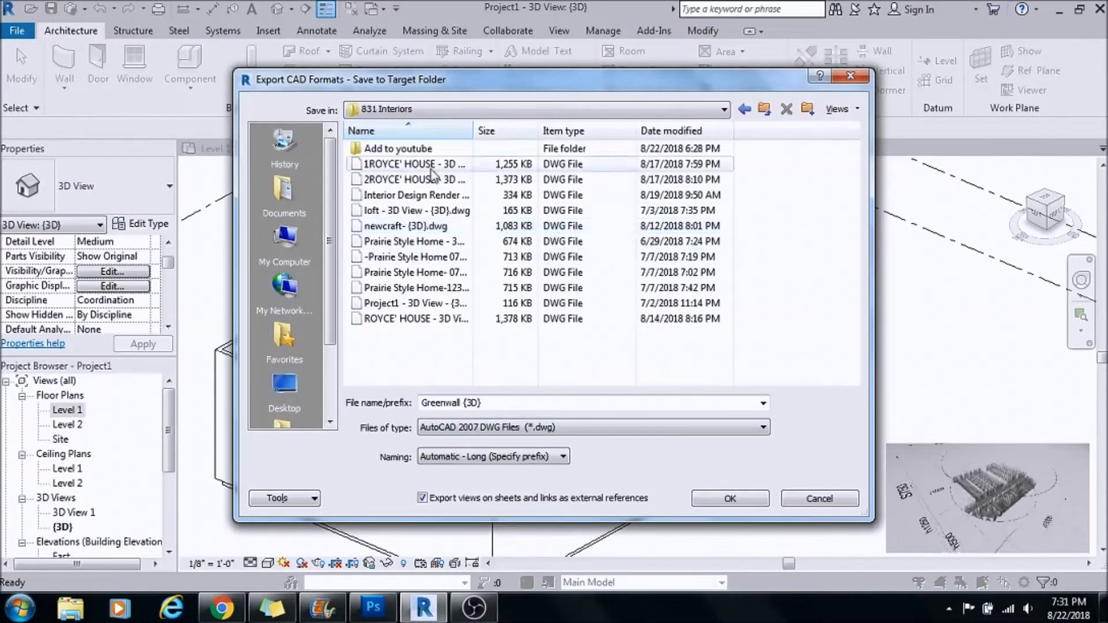
pyautogui.doubleClick(393, 149)
pyautogui.click(731, 500)
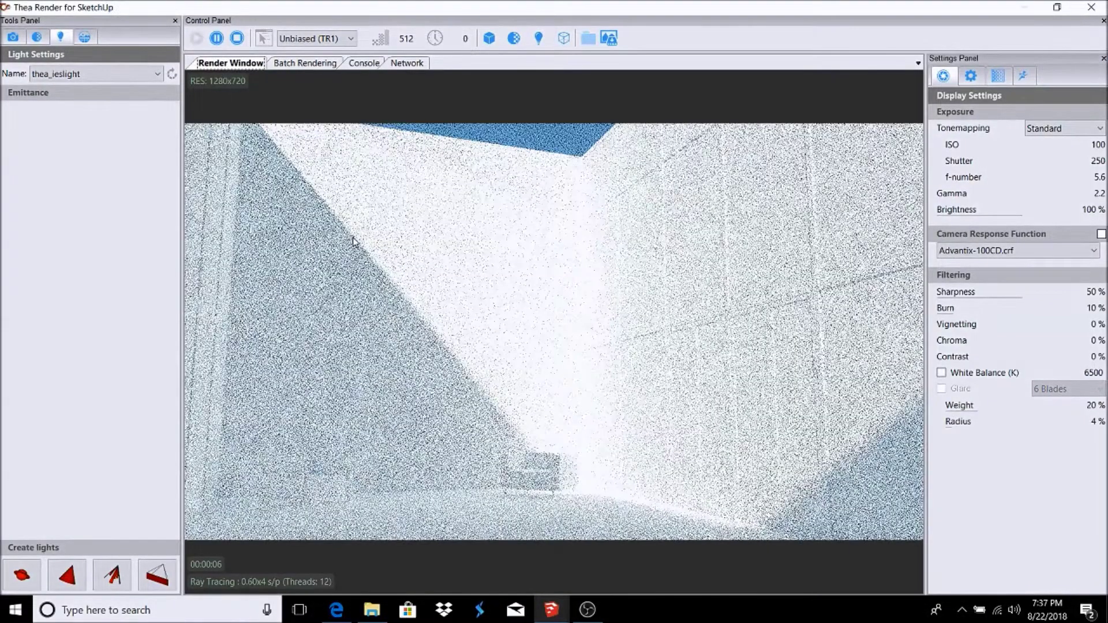
# Step: Drag the Thea render window to the screen's bottom, then bring it back
pyautogui.moveTo(709, 7); pyautogui.dragTo(709, 597)
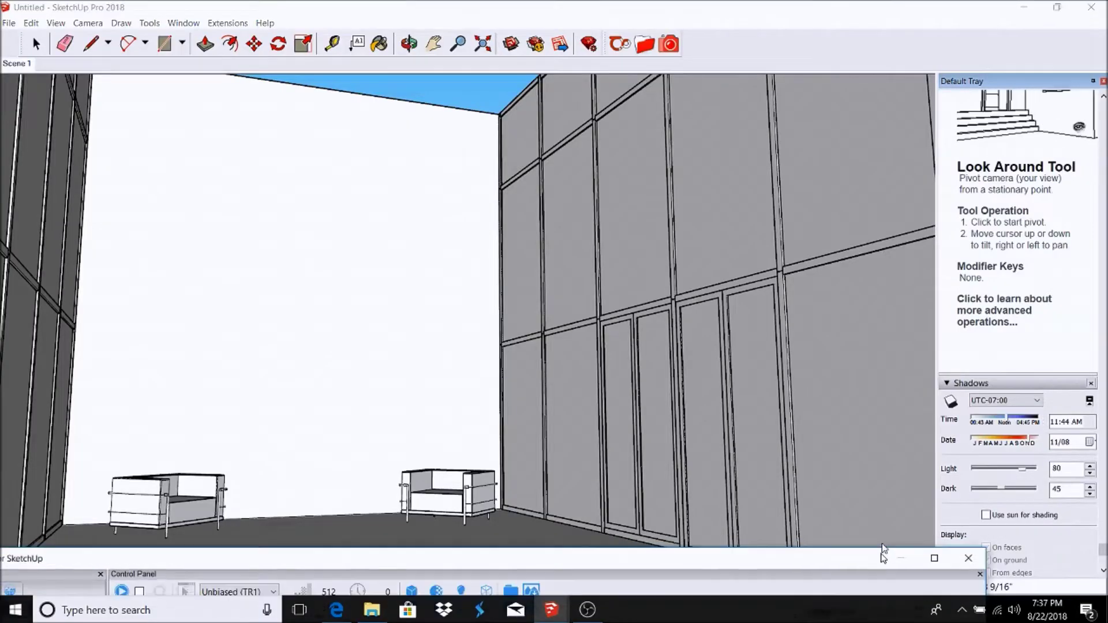
pyautogui.click(935, 574)
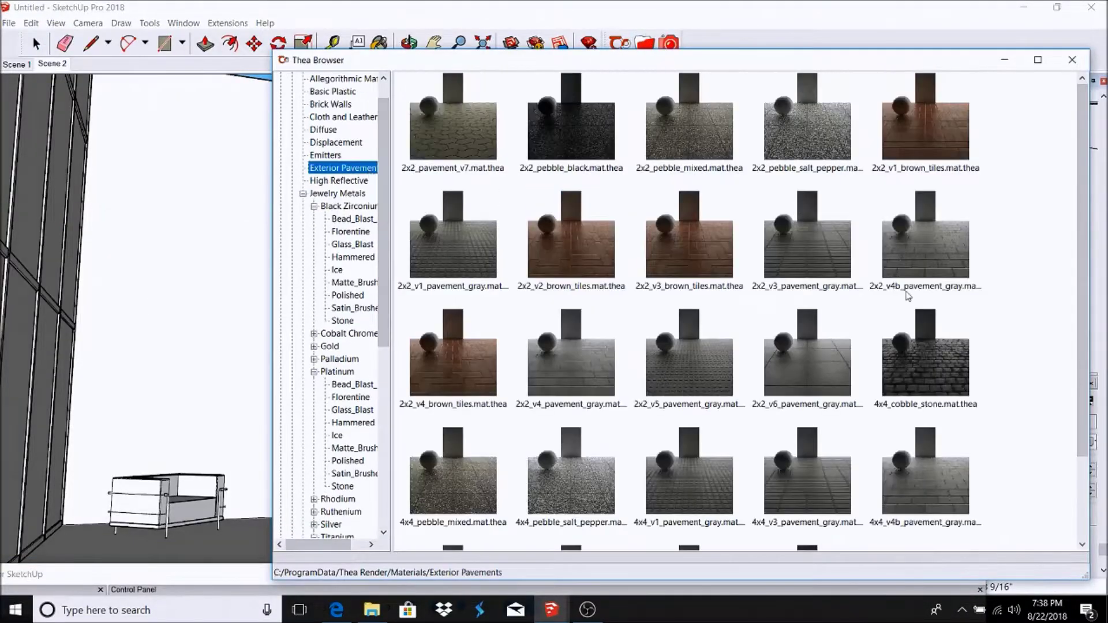
# Step: Try 2x2_v6_pavement_gray, then give the floor the 4x4_pebble_salt_pepper pavement
pyautogui.click(831, 372)
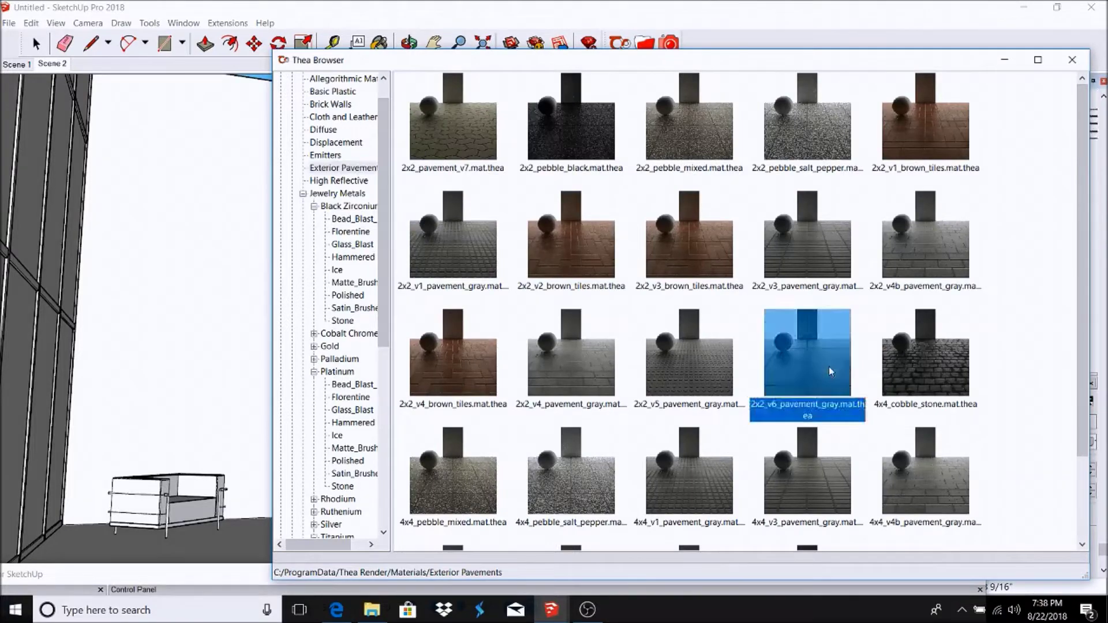
pyautogui.click(1017, 62)
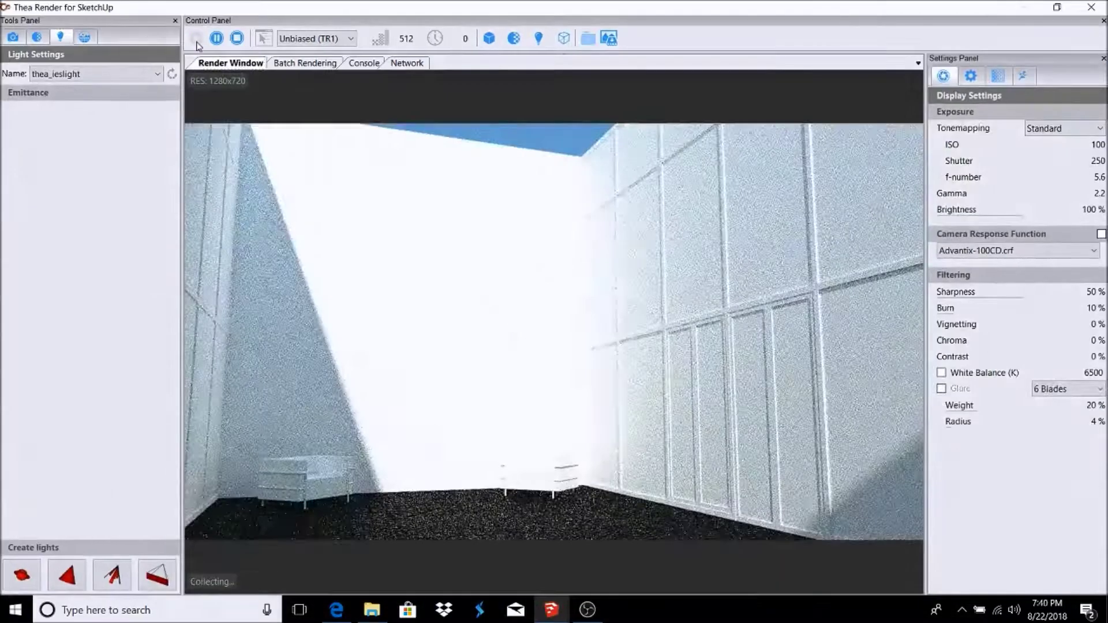
pyautogui.click(196, 39)
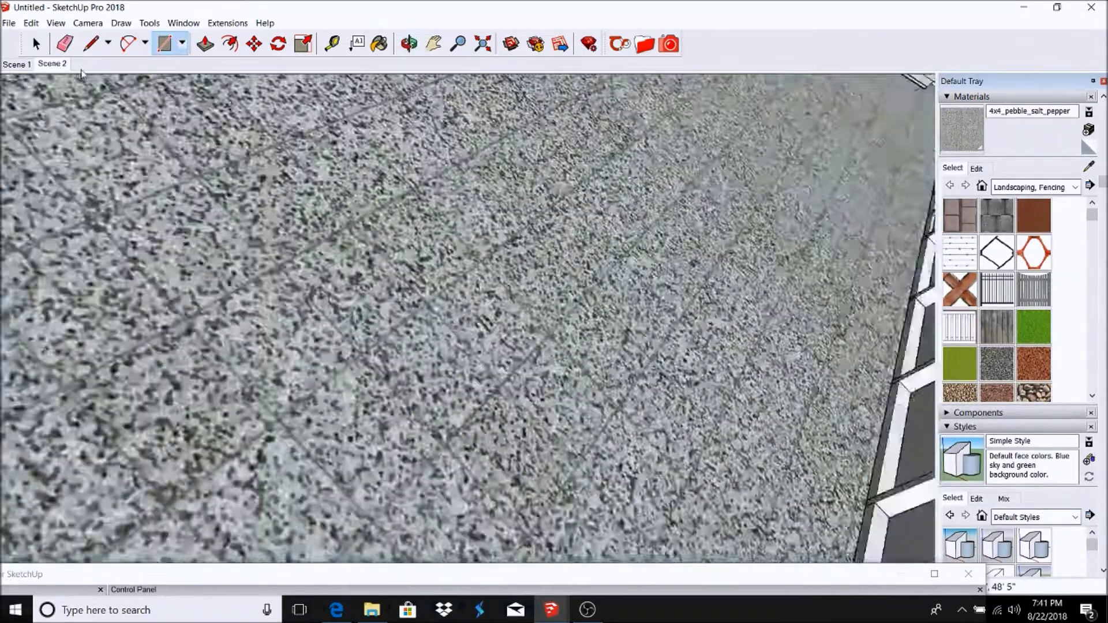
pyautogui.click(646, 46)
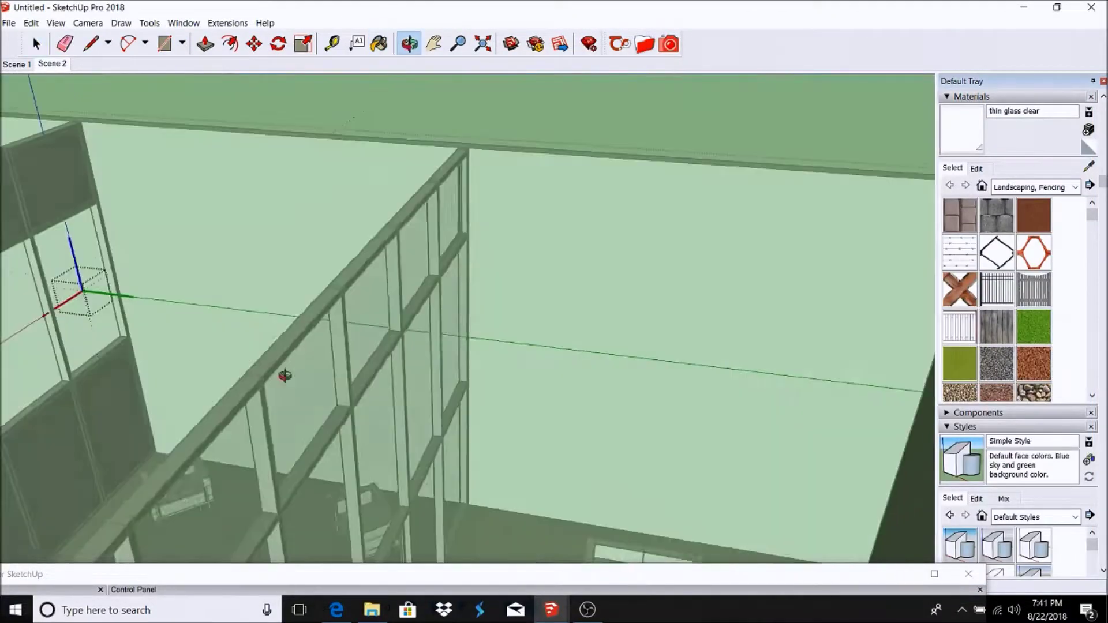
# Step: Orbit toward the glass curtain wall and switch to the Select tool
pyautogui.moveTo(284, 376); pyautogui.dragTo(127, 226, button='middle')
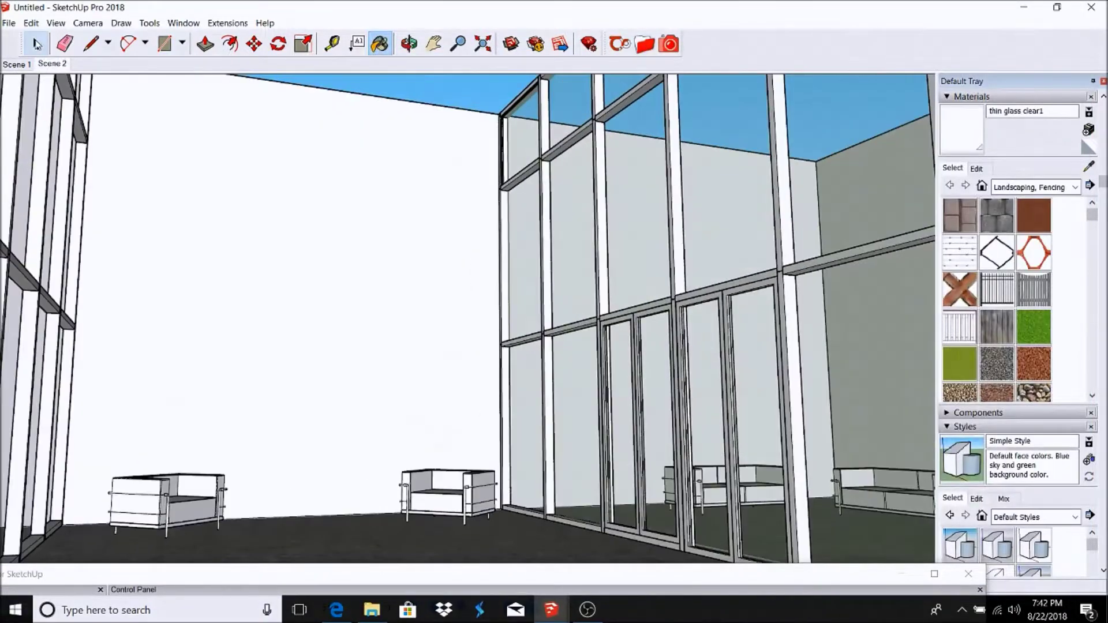
pyautogui.click(35, 42)
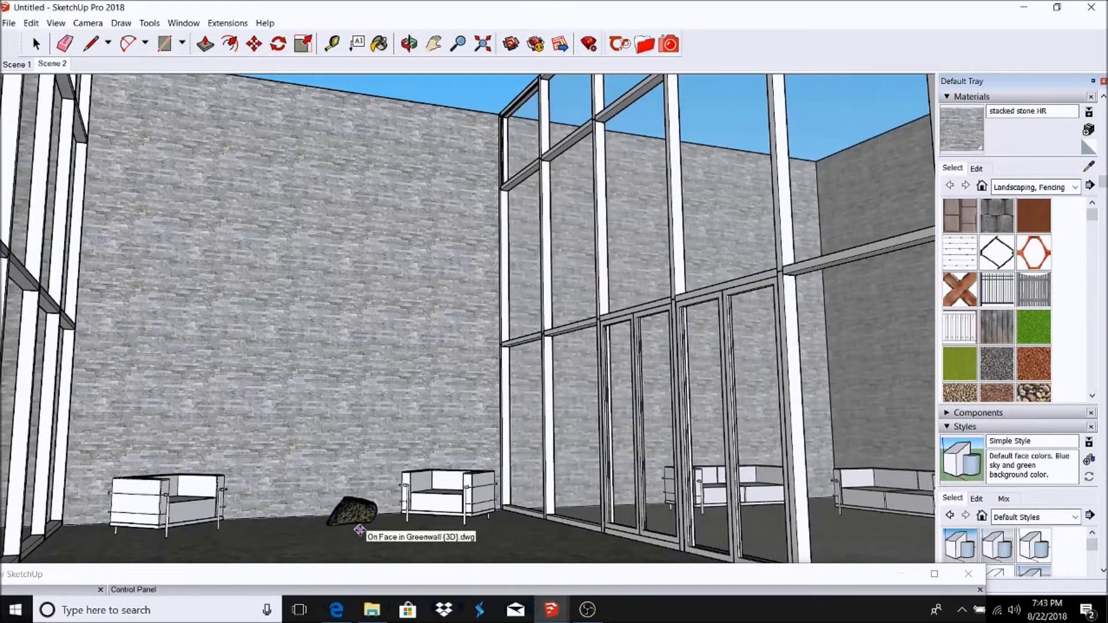
# Step: Place the vine panel in the lounge, then scale it and move it beside the stone wall
pyautogui.click(360, 529)
pyautogui.press('s')
pyautogui.click(30, 22)
pyautogui.click(52, 99)
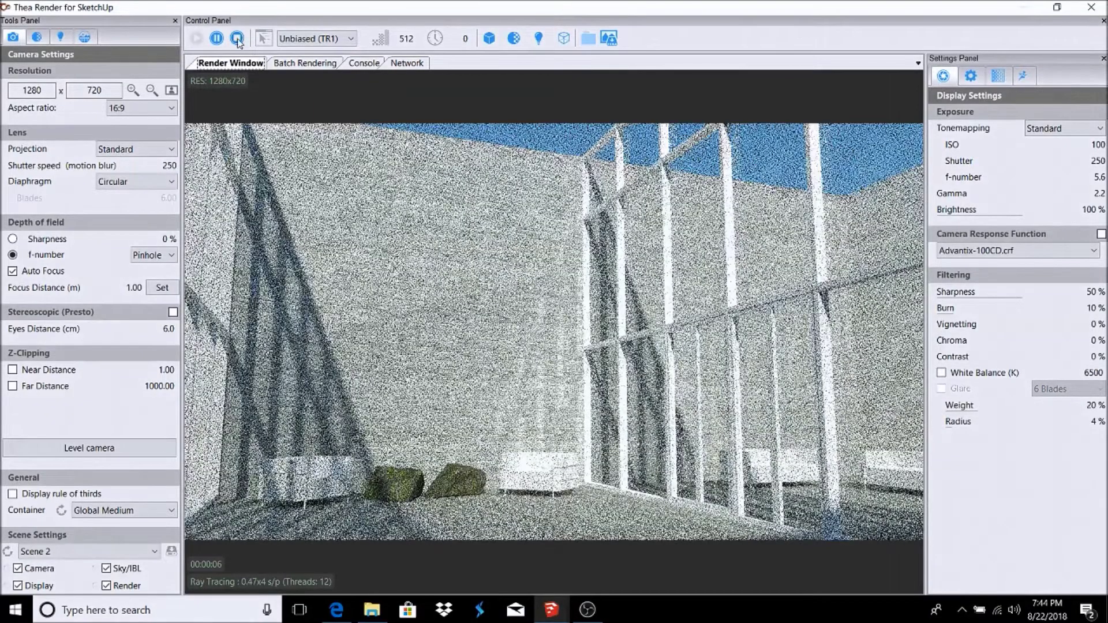
pyautogui.click(237, 38)
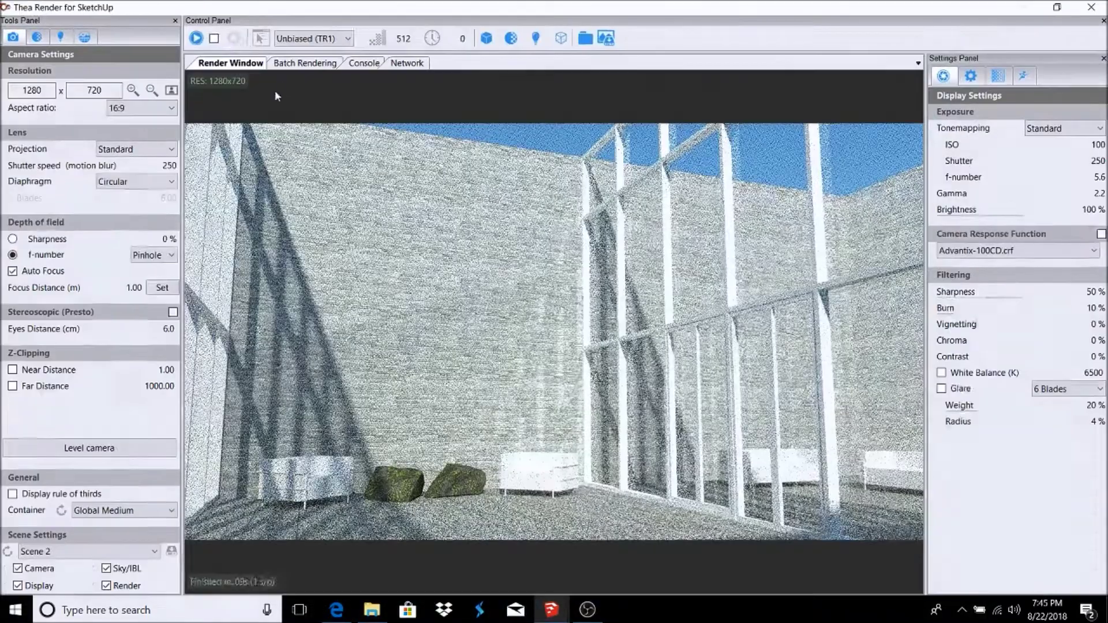
# Step: Restart the Thea render and orbit to face the stone wall and plant box
pyautogui.click(196, 40)
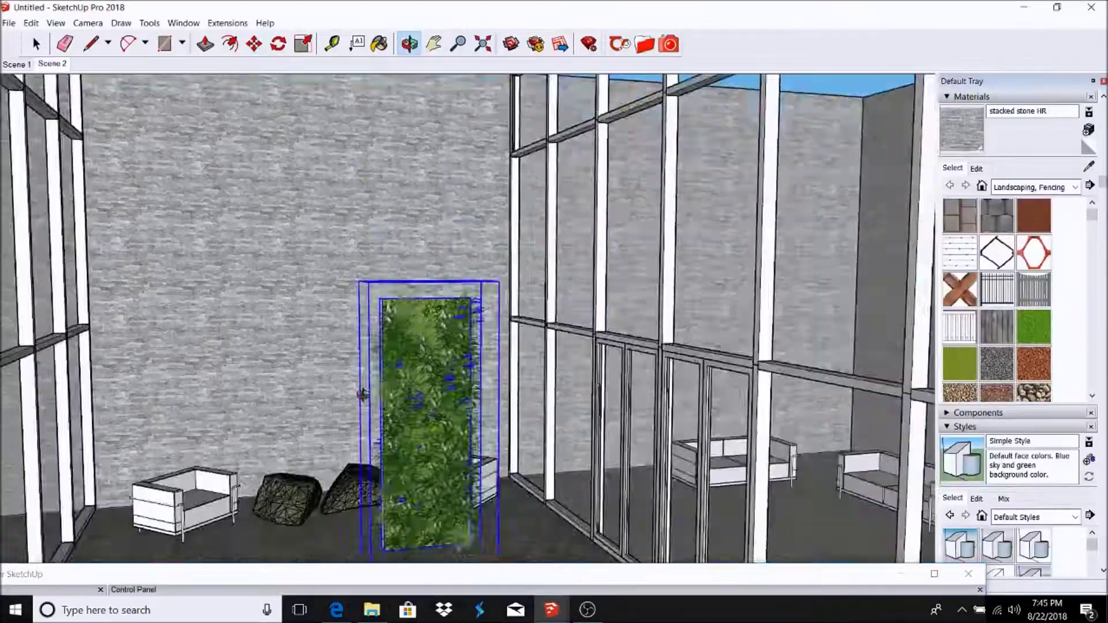
pyautogui.scroll(-10, 411, 337)
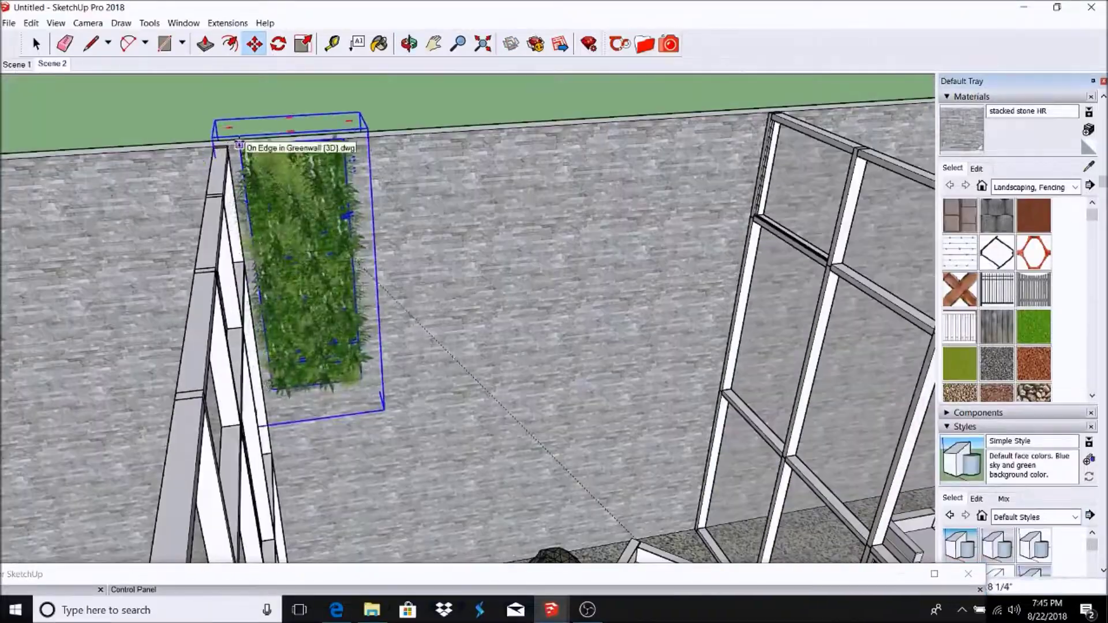
pyautogui.moveTo(411, 337); pyautogui.dragTo(271, 123, button='middle')
pyautogui.moveTo(384, 168)
pyautogui.mouseDown()
pyautogui.moveTo(371, 173)
pyautogui.moveTo(575, 115)
pyautogui.mouseUp()
pyautogui.press('m')
pyautogui.scroll(5, 485, 155)
pyautogui.scroll(2, 485, 155)
pyautogui.scroll(3, 485, 155)
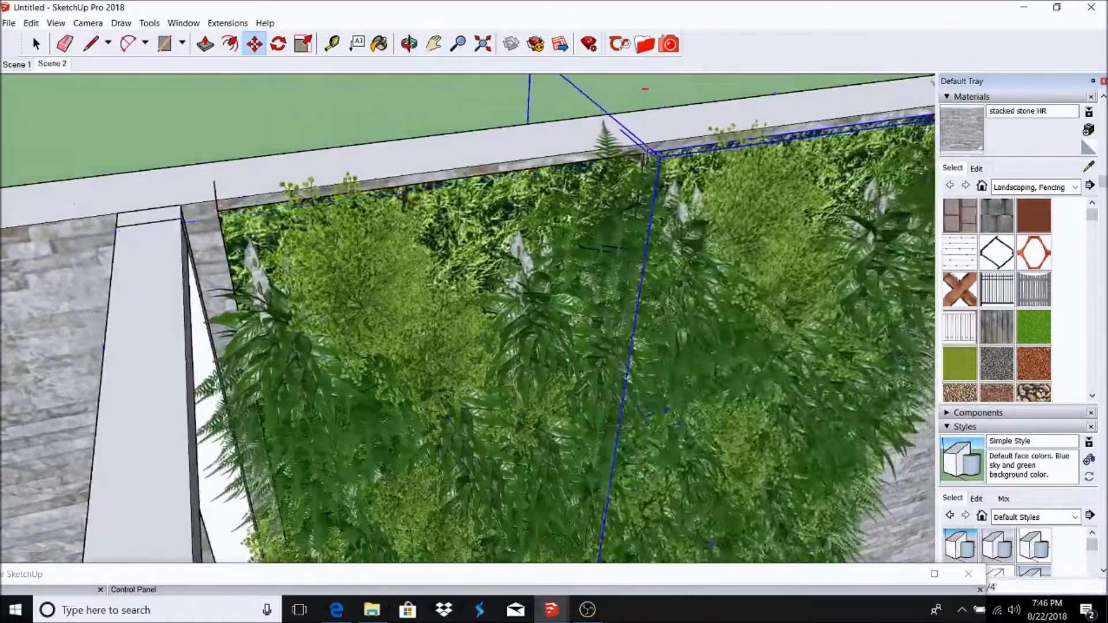
pyautogui.scroll(3, 485, 155)
pyautogui.scroll(3, 484, 154)
pyautogui.scroll(-5, 605, 186)
# Step: Copy the plant box and paste a duplicate of it
pyautogui.click(31, 22)
pyautogui.click(52, 84)
pyautogui.scroll(-3, 456, 89)
pyautogui.hotkey('ctrl', 'v')
pyautogui.scroll(5, 182, 137)
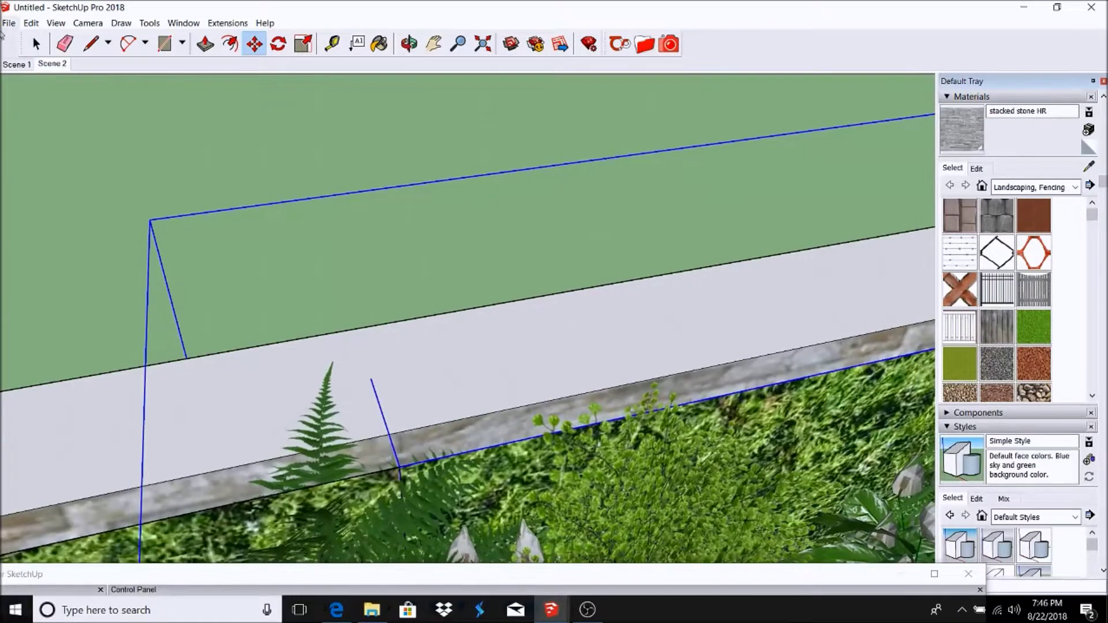
pyautogui.scroll(-3, 491, 155)
# Step: Move the pasted planter box lower down the stone wall and return to the Scene 2 view
pyautogui.moveTo(480, 329); pyautogui.dragTo(601, 240)
pyautogui.press('space')
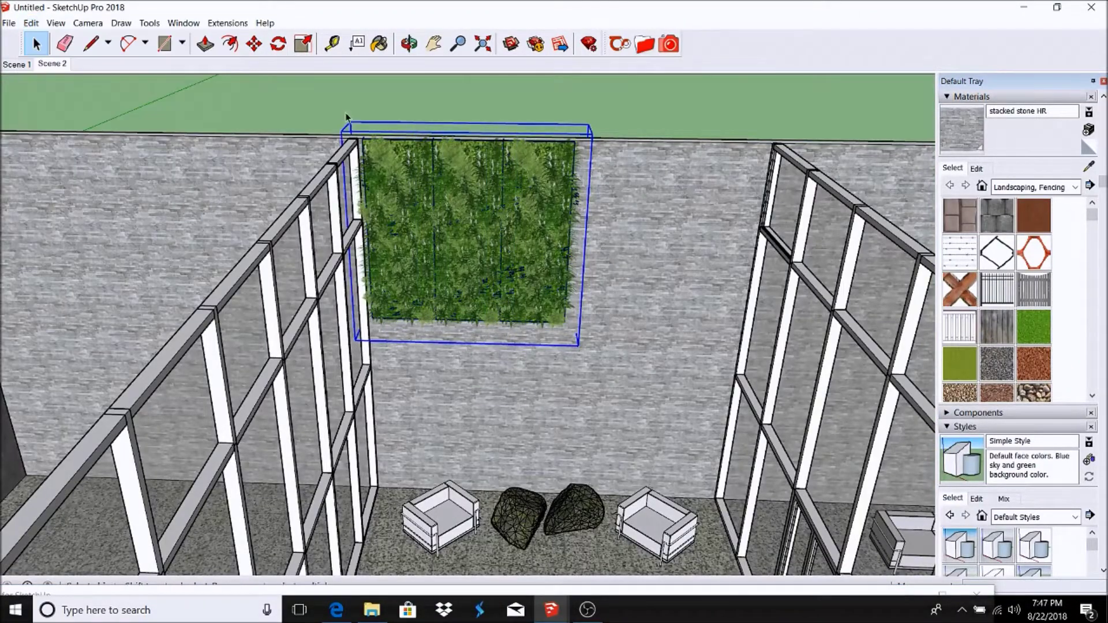
pyautogui.moveTo(347, 288); pyautogui.dragTo(347, 242, button='middle')
pyautogui.scroll(4, 268, 260)
pyautogui.press('m')
pyautogui.scroll(-3, 267, 259)
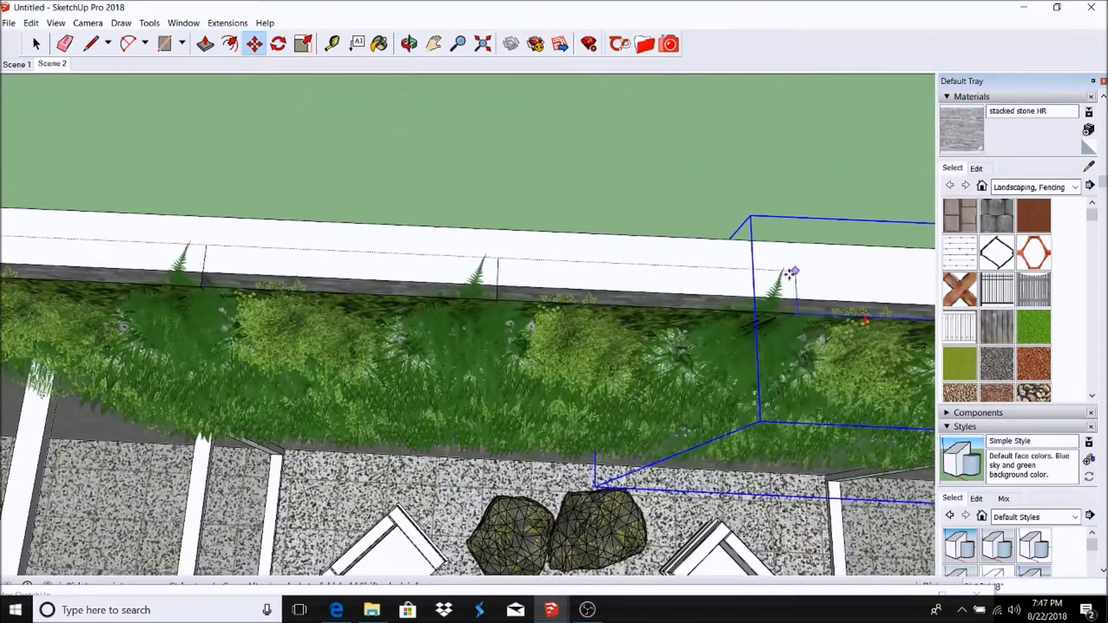
pyautogui.moveTo(267, 259); pyautogui.dragTo(231, 144, button='middle')
pyautogui.click(150, 23)
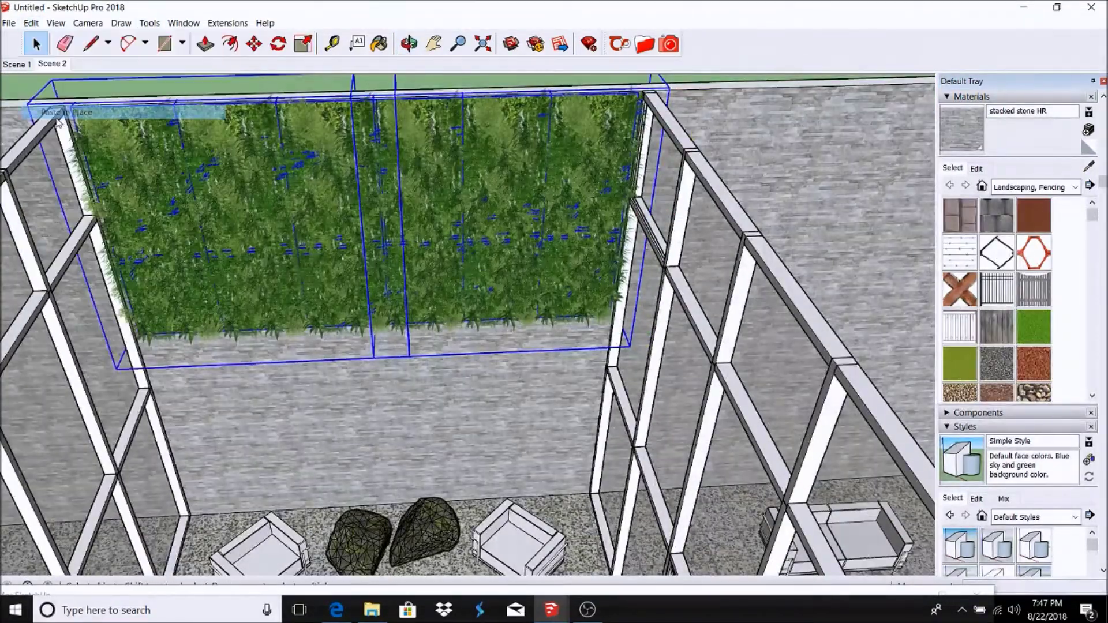
pyautogui.press('m')
pyautogui.click(874, 124)
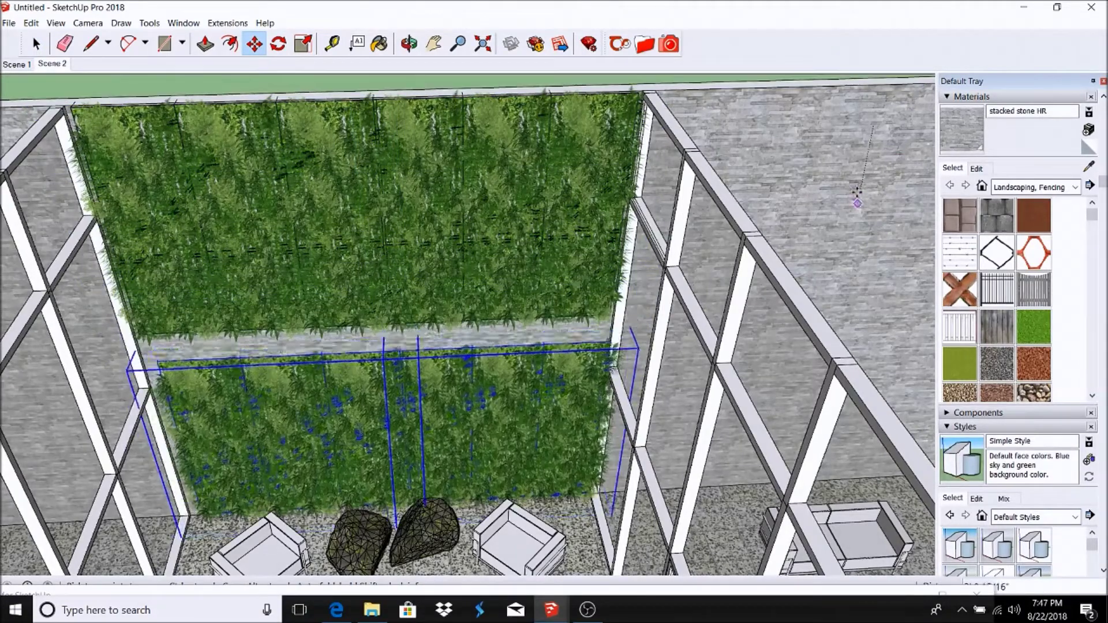
pyautogui.click(37, 44)
pyautogui.click(57, 64)
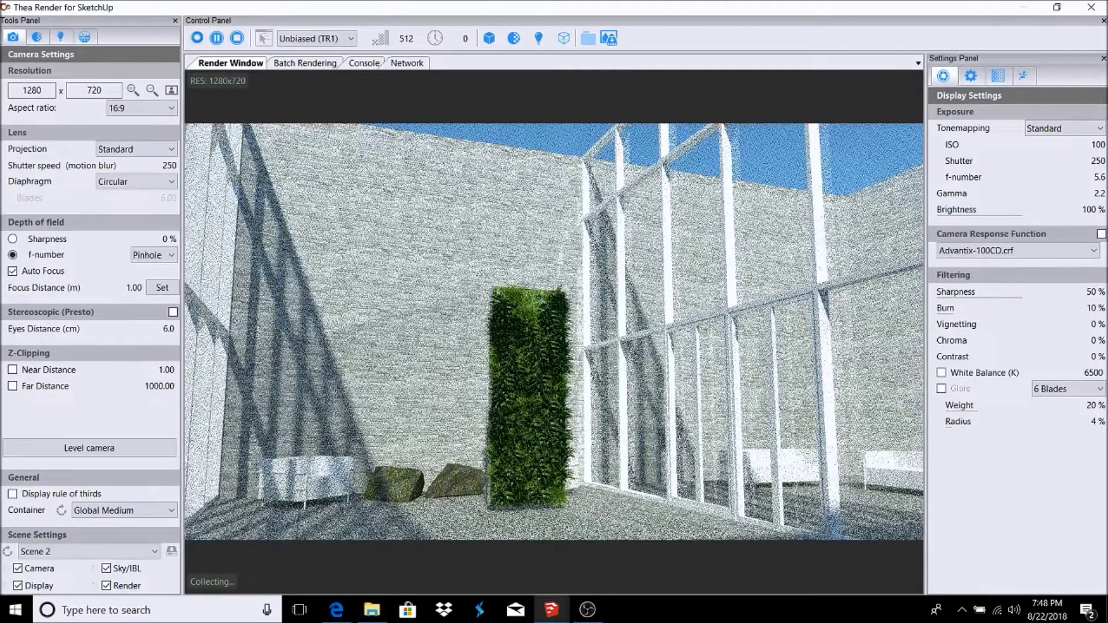
# Step: Start a fresh Thea render of Scene 2, then browse related plant models in 3D Warehouse
pyautogui.click(197, 38)
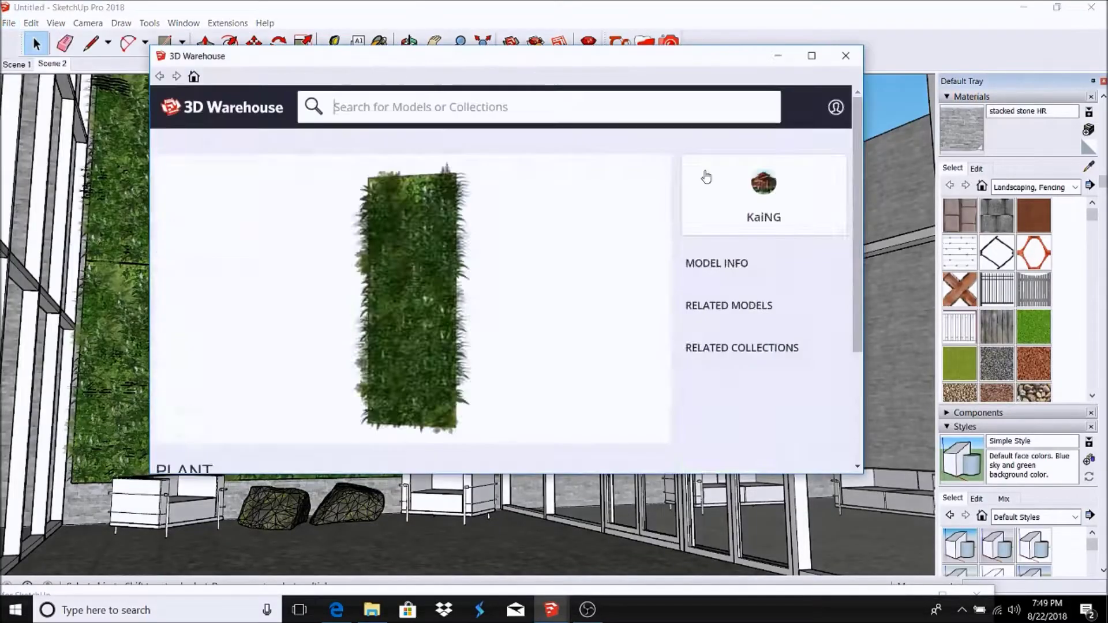
pyautogui.click(730, 306)
# Step: Close the related models list and search 3D Warehouse for 'plants'
pyautogui.scroll(-5, 687, 231)
pyautogui.scroll(-5, 700, 213)
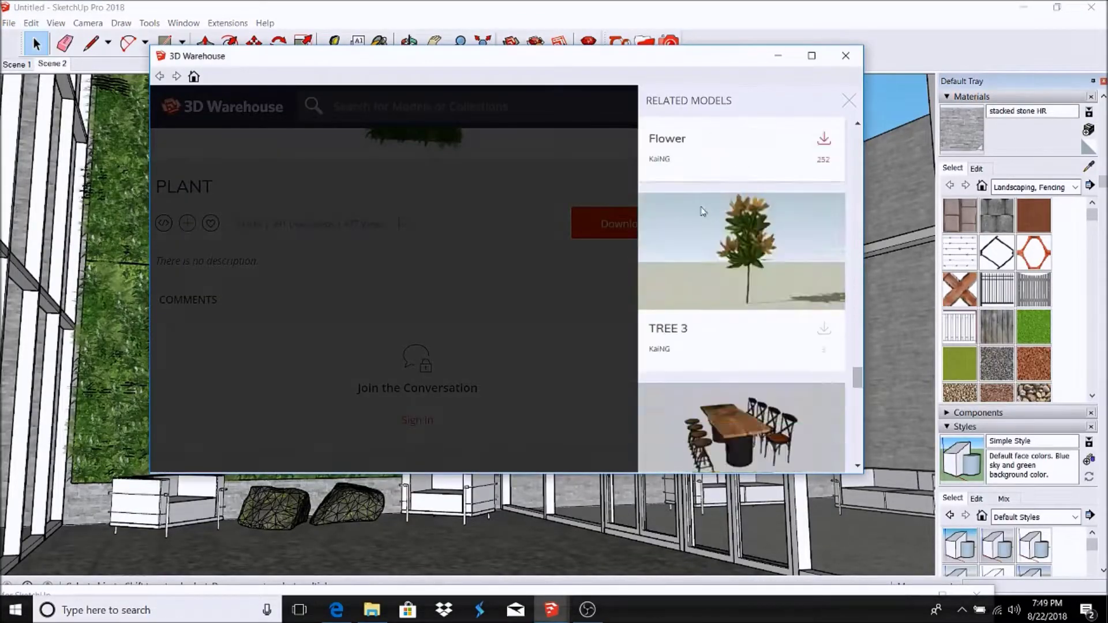
pyautogui.scroll(-5, 705, 209)
pyautogui.scroll(-5, 698, 203)
pyautogui.scroll(-5, 698, 203)
pyautogui.click(425, 161)
pyautogui.click(437, 106)
pyautogui.write('plants')
pyautogui.press('Return')
# Step: Check the network connection and rerun the 'plants' search
pyautogui.scroll(-5, 577, 277)
pyautogui.scroll(-5, 554, 289)
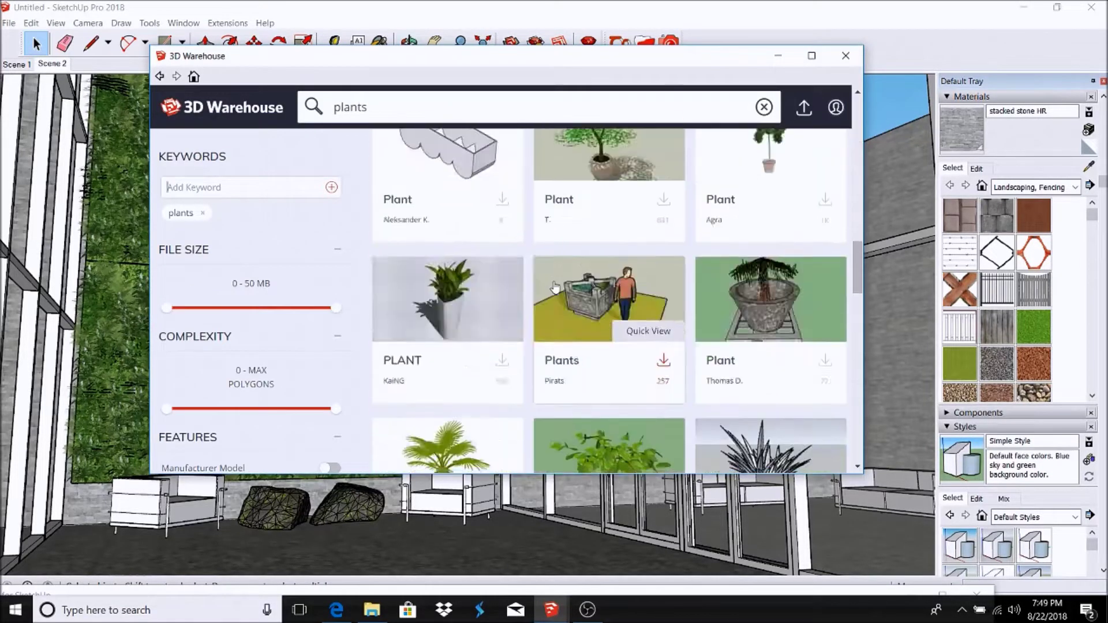
pyautogui.scroll(-5, 532, 298)
pyautogui.scroll(-5, 530, 296)
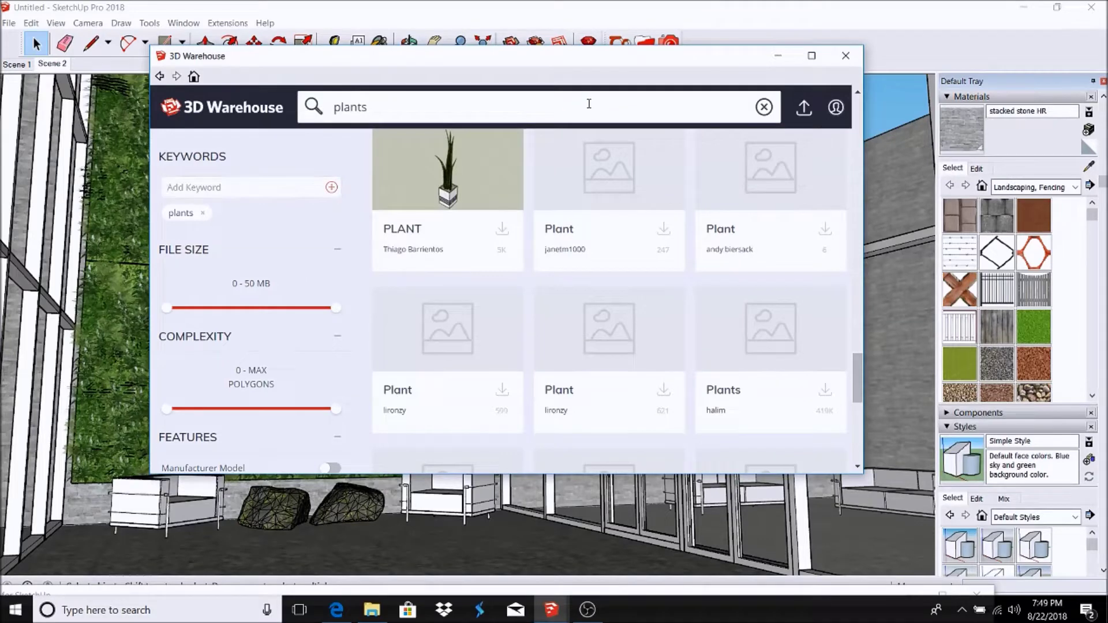
pyautogui.click(1005, 617)
pyautogui.click(900, 208)
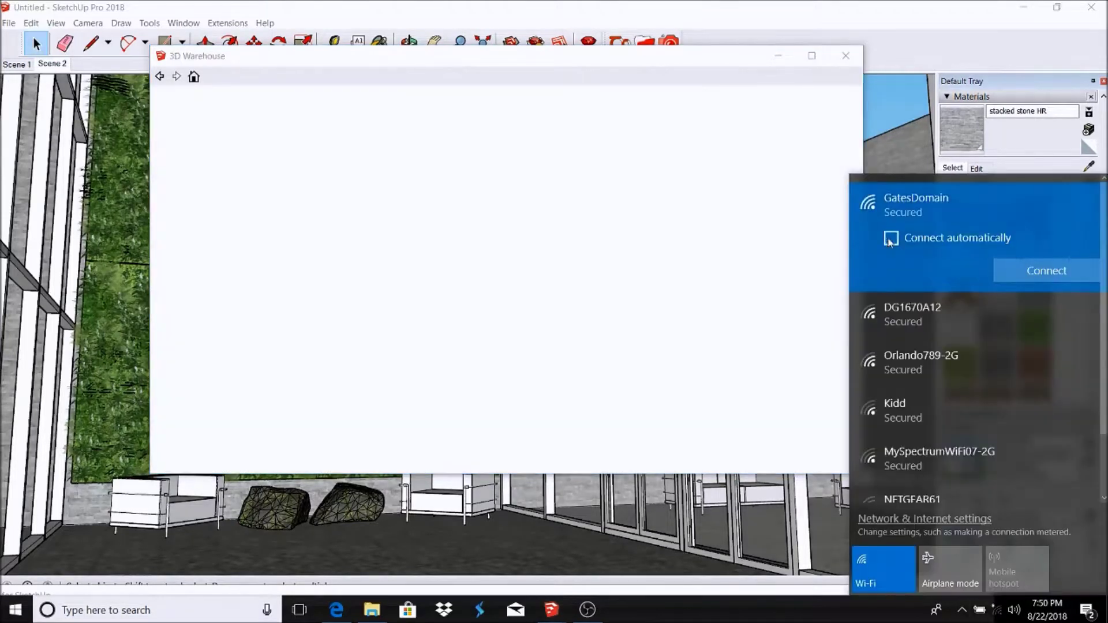
pyautogui.click(190, 79)
pyautogui.write('pla')
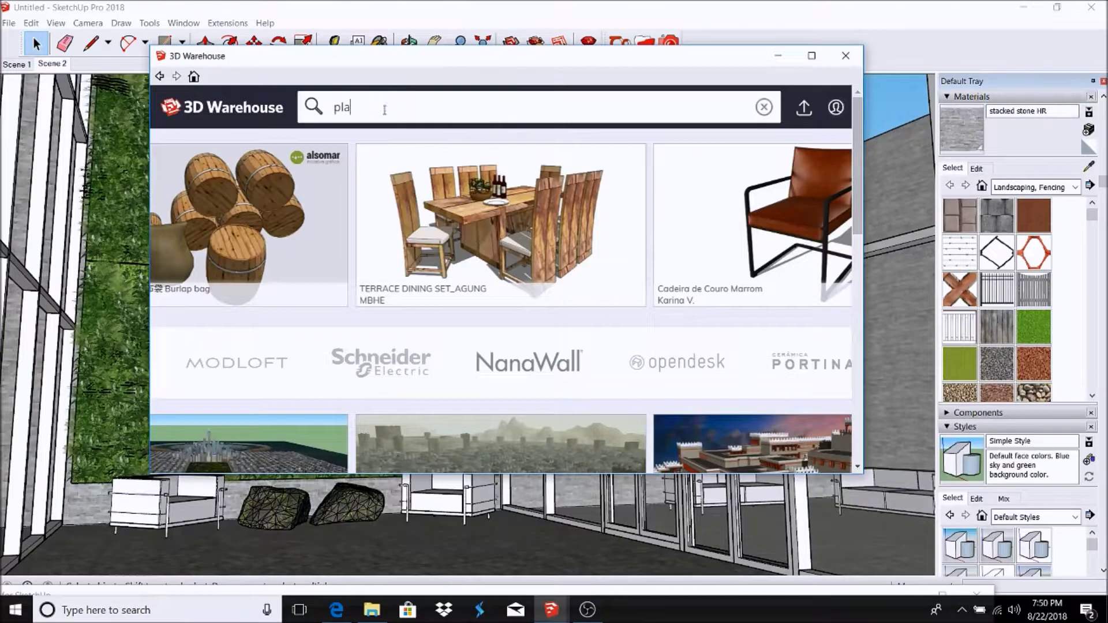
pyautogui.write('nts')
pyautogui.press('Return')
# Step: Browse the plants results, viewing a green-wall plant model's details before returning
pyautogui.scroll(-3, 598, 237)
pyautogui.scroll(-2, 586, 236)
pyautogui.scroll(-3, 586, 238)
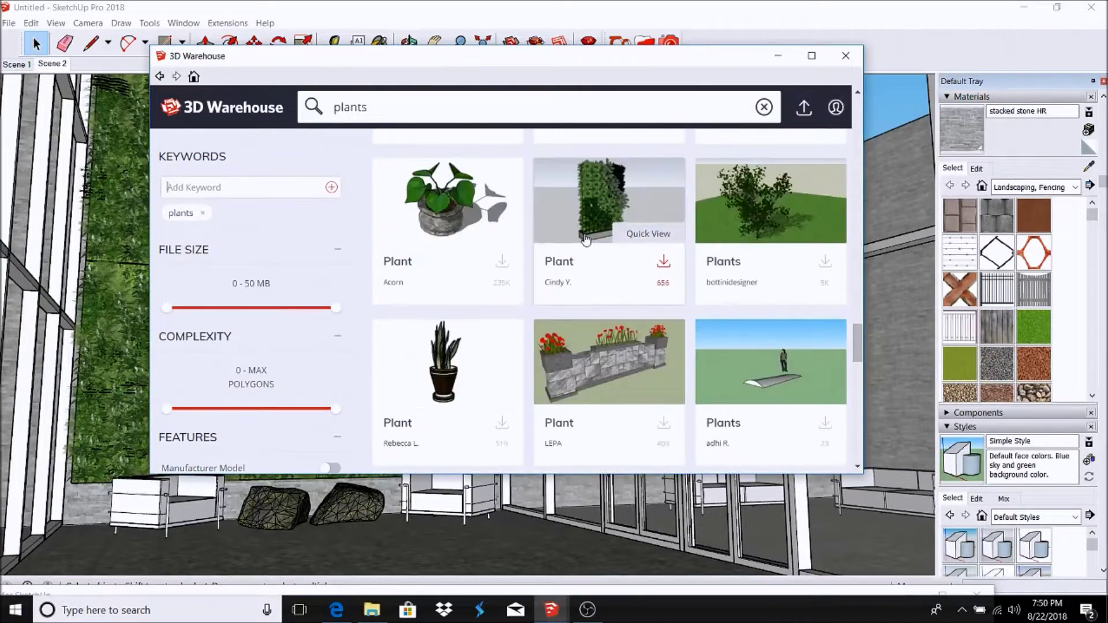
pyautogui.click(586, 236)
pyautogui.scroll(-3, 586, 237)
pyautogui.click(159, 77)
pyautogui.scroll(-3, 640, 330)
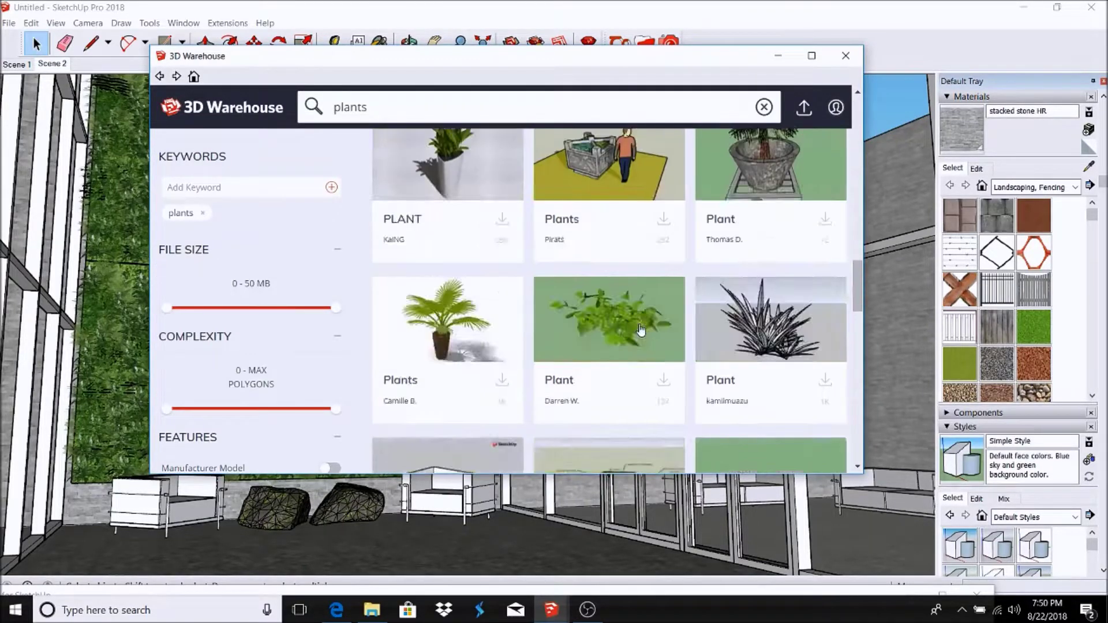
pyautogui.scroll(-3, 639, 330)
pyautogui.scroll(-3, 640, 329)
pyautogui.scroll(-3, 639, 328)
pyautogui.scroll(-3, 639, 328)
# Step: Refine the search to 'plants vine' and open the Vine model's page
pyautogui.click(453, 106)
pyautogui.write('vin')
pyautogui.click(351, 142)
pyautogui.scroll(-5, 529, 268)
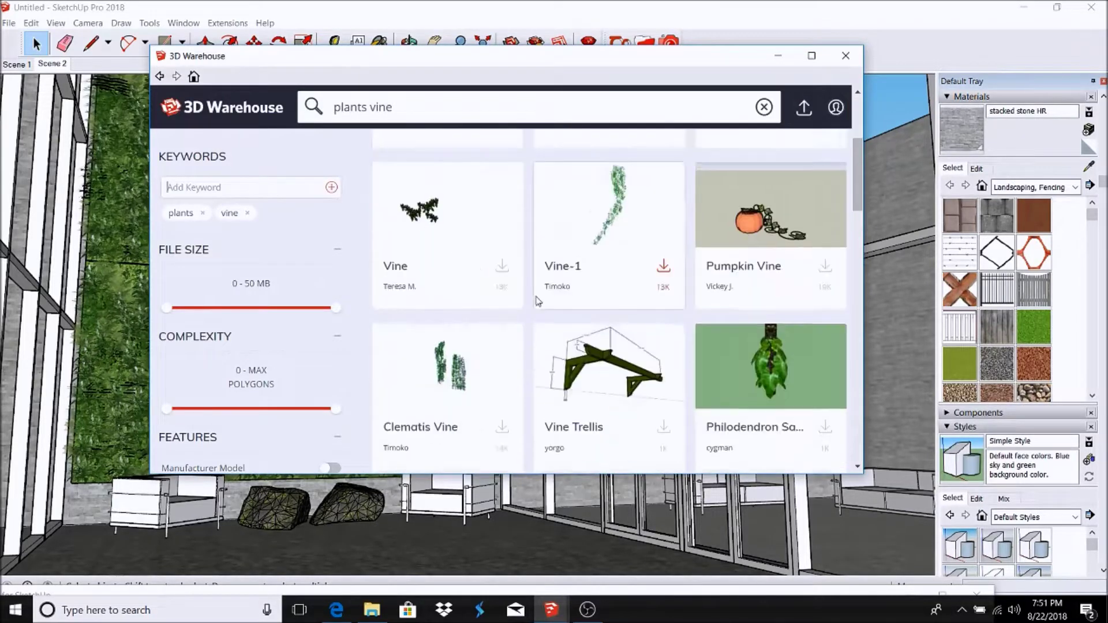
pyautogui.scroll(-3, 507, 302)
pyautogui.scroll(-3, 601, 269)
pyautogui.click(493, 279)
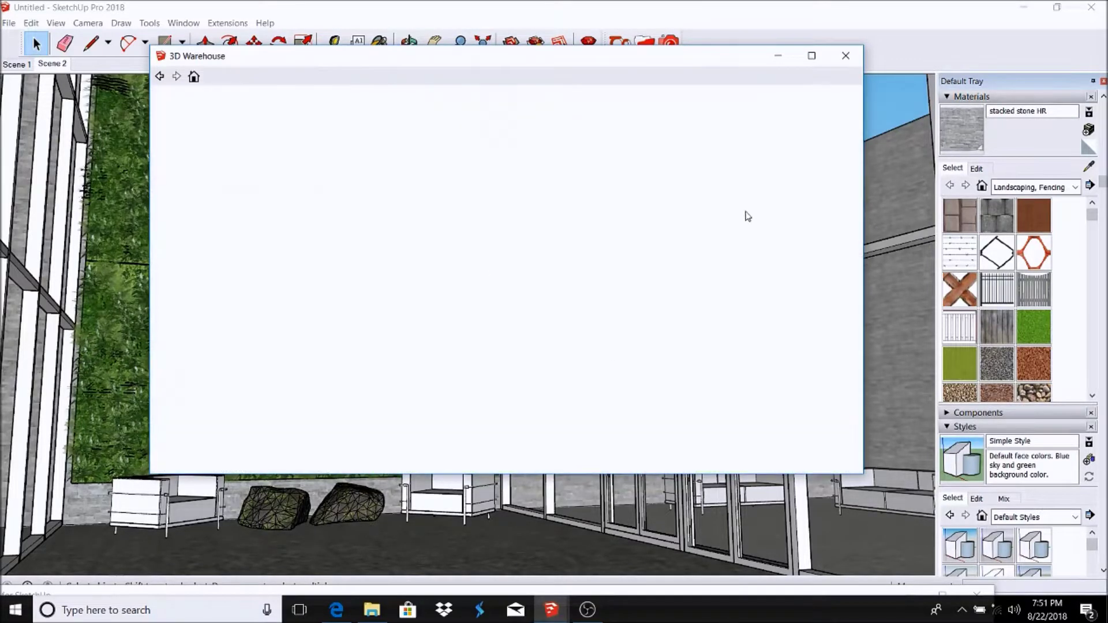
pyautogui.click(997, 610)
pyautogui.click(748, 570)
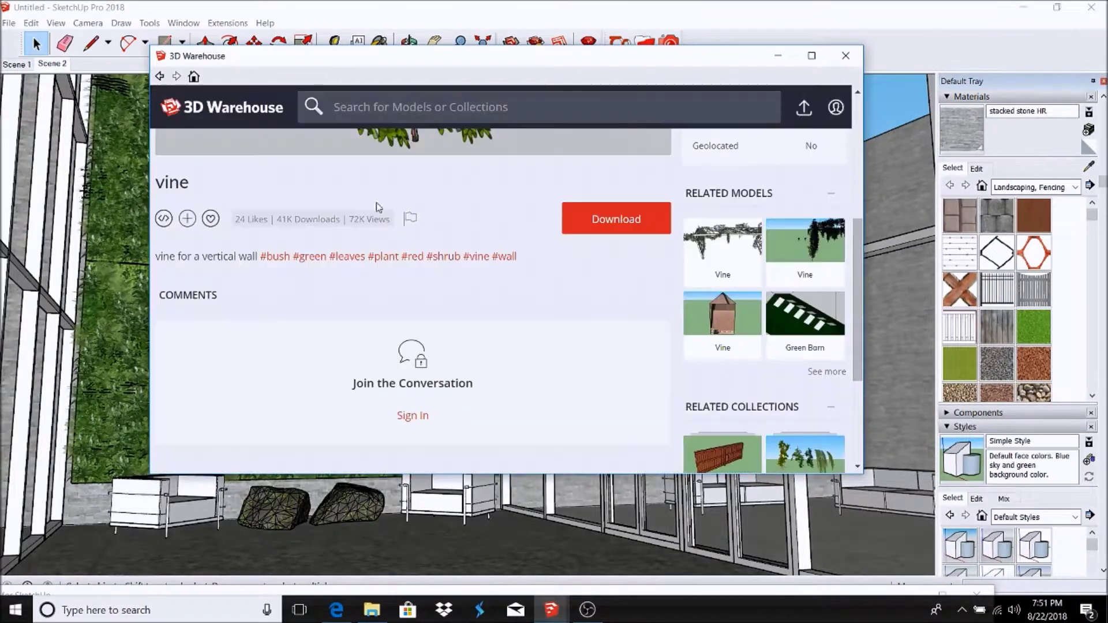
# Step: Load the virginia creeper model from the vine results and place it beside the glass wall
pyautogui.hotkey('alt', 'Left')
pyautogui.scroll(-5, 520, 161)
pyautogui.scroll(-3, 575, 185)
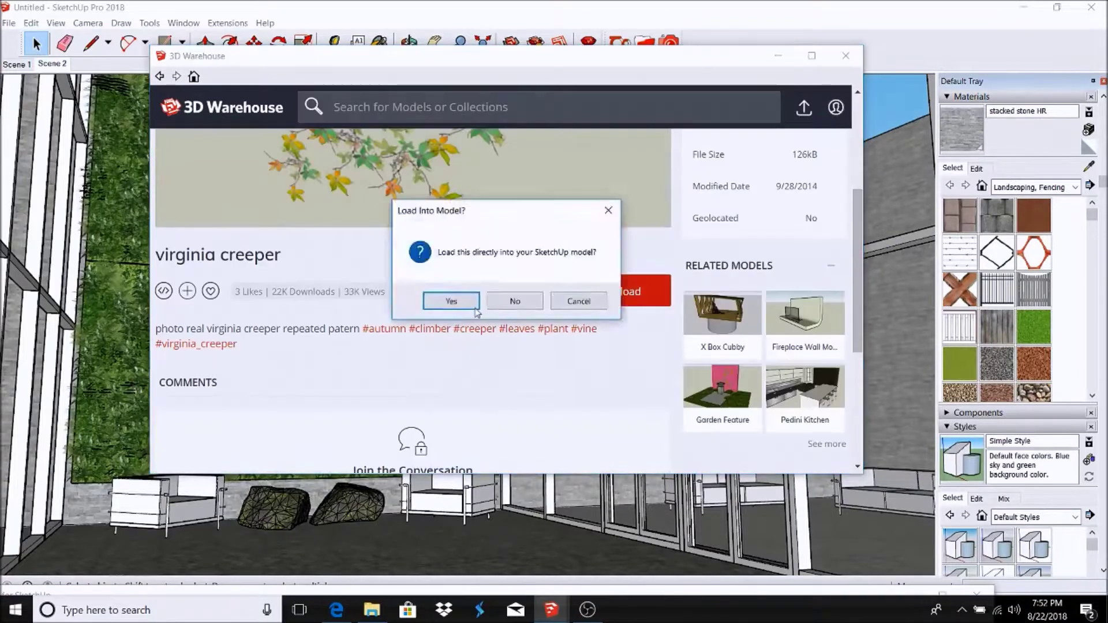
pyautogui.click(440, 299)
pyautogui.click(390, 554)
pyautogui.moveTo(390, 555); pyautogui.dragTo(58, 63, button='middle')
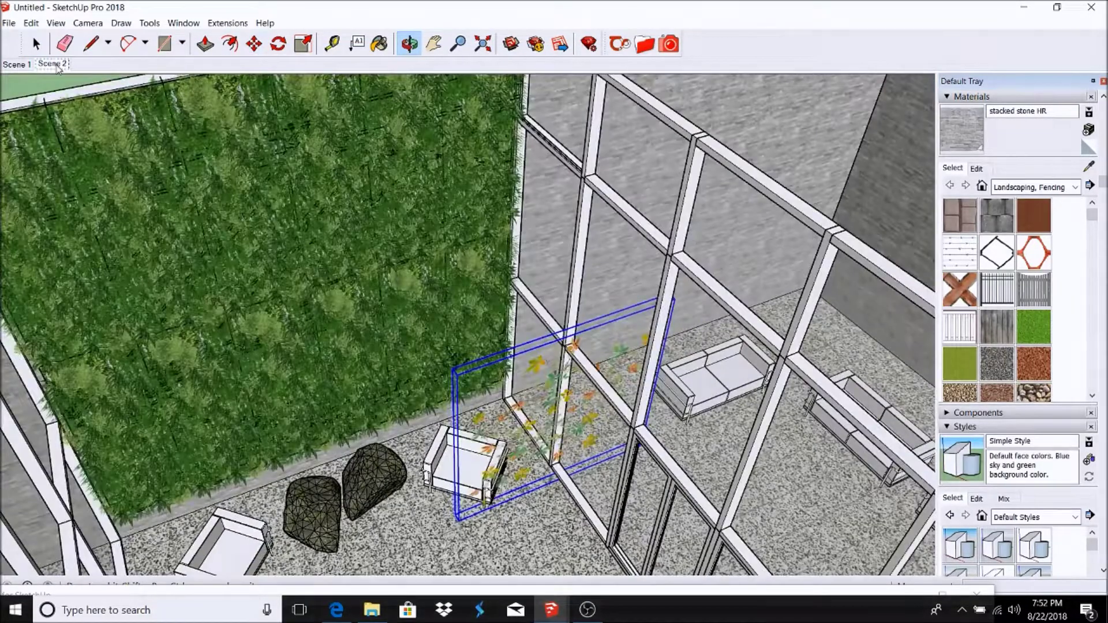
# Step: Delete the plant wall panel in the Scene 2 view and return to the model
pyautogui.click(58, 68)
pyautogui.press('space')
pyautogui.click(301, 184)
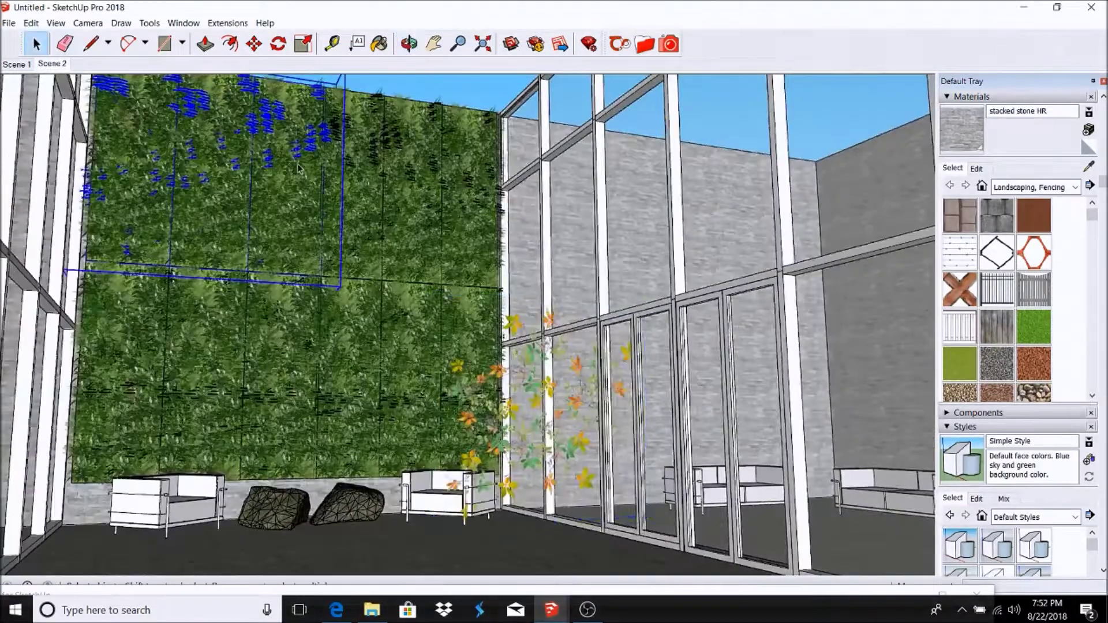
pyautogui.press('Delete')
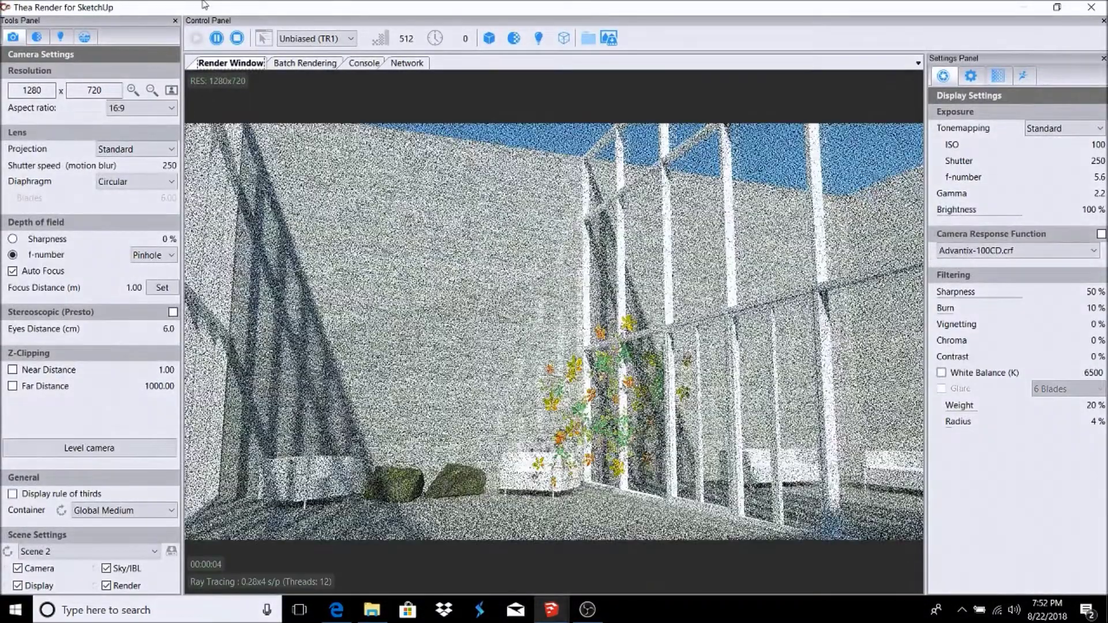
pyautogui.click(1026, 5)
# Step: Copy the creeper vine and paste a copy onto the stone wall
pyautogui.moveTo(390, 193); pyautogui.dragTo(294, 247, button='middle')
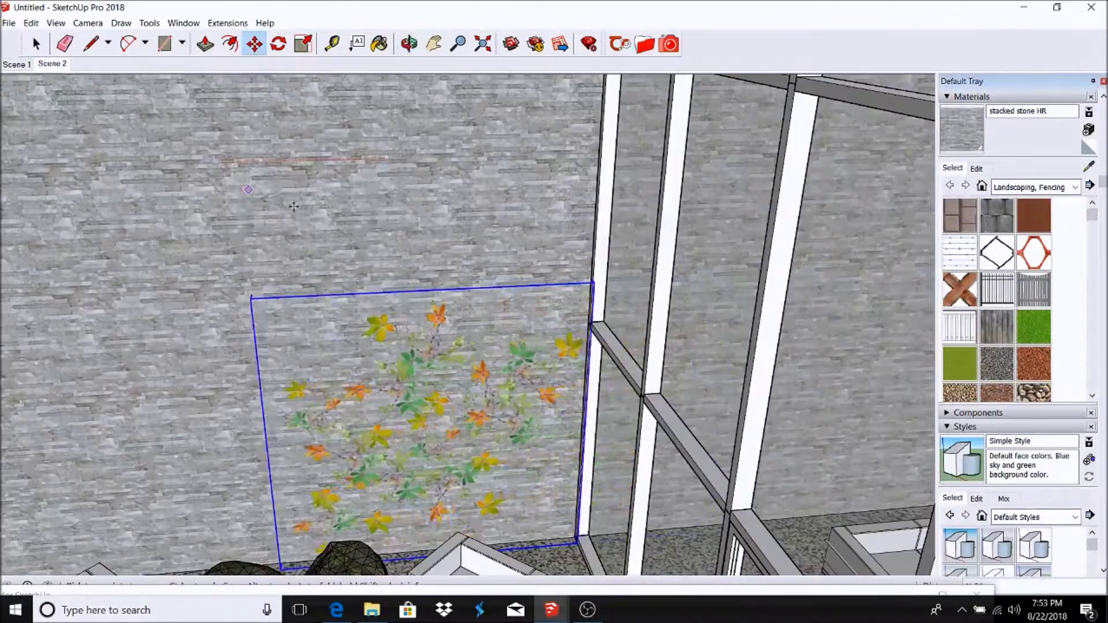
pyautogui.scroll(-5, 293, 206)
pyautogui.click(30, 23)
pyautogui.click(50, 87)
pyautogui.moveTo(248, 196); pyautogui.dragTo(240, 168, button='middle')
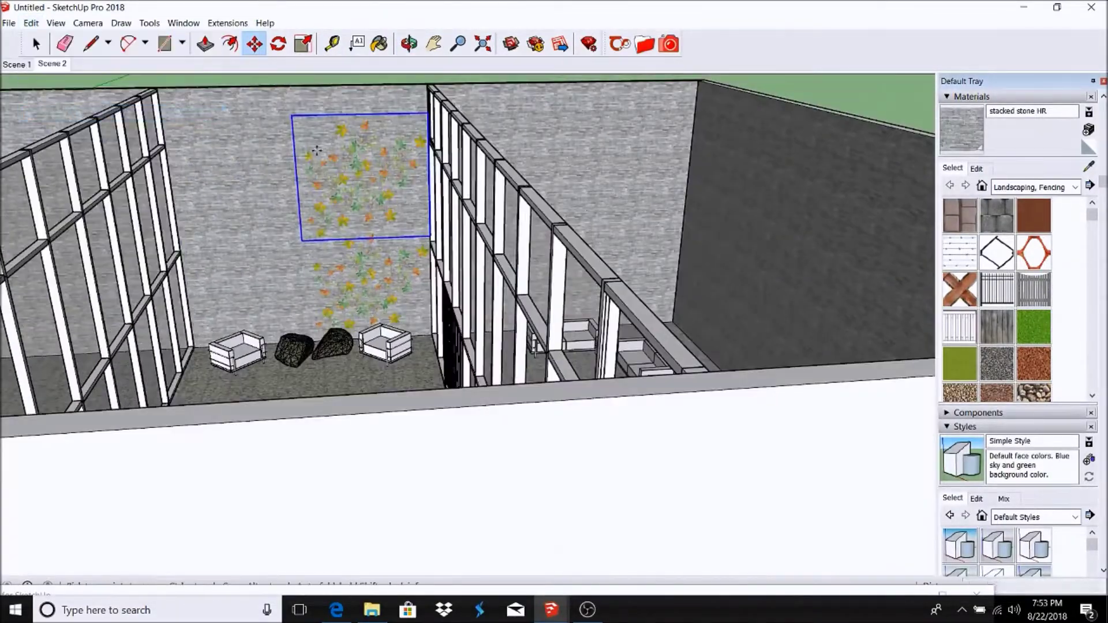
pyautogui.click(30, 23)
pyautogui.click(50, 96)
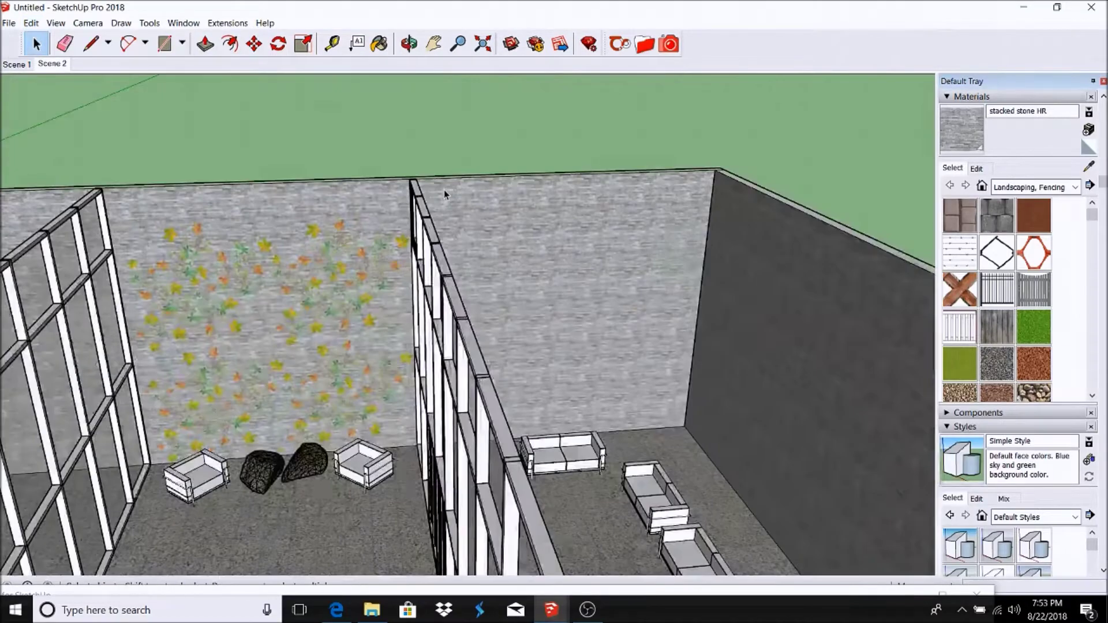
pyautogui.scroll(3, 439, 216)
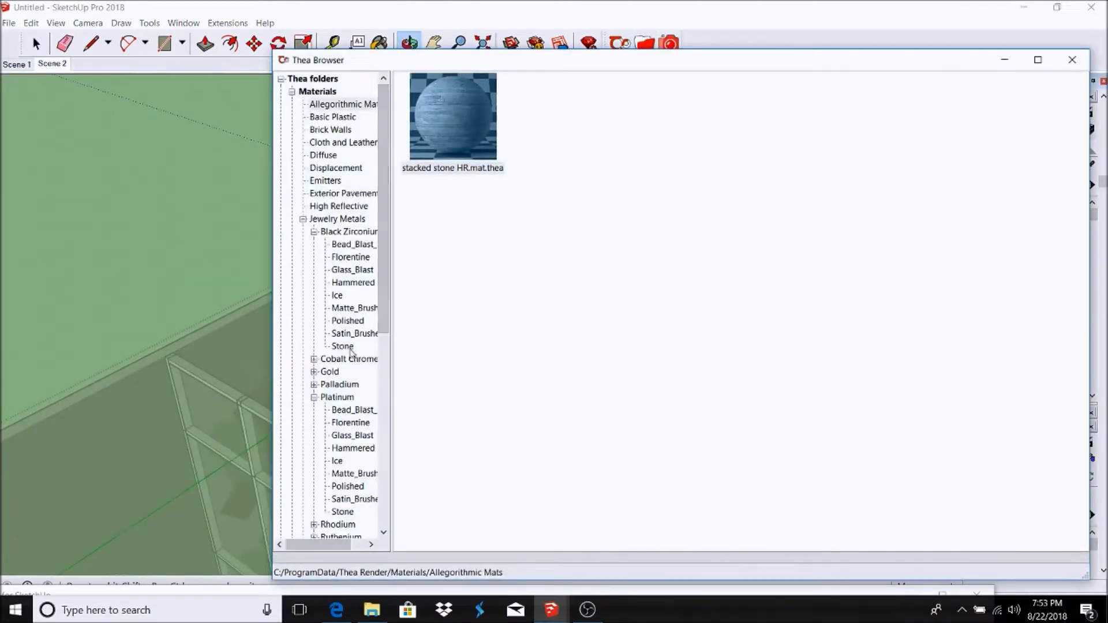
# Step: Choose the first Matte_Brushed metal material in the Thea Browser
pyautogui.click(352, 333)
pyautogui.click(354, 308)
pyautogui.click(234, 565)
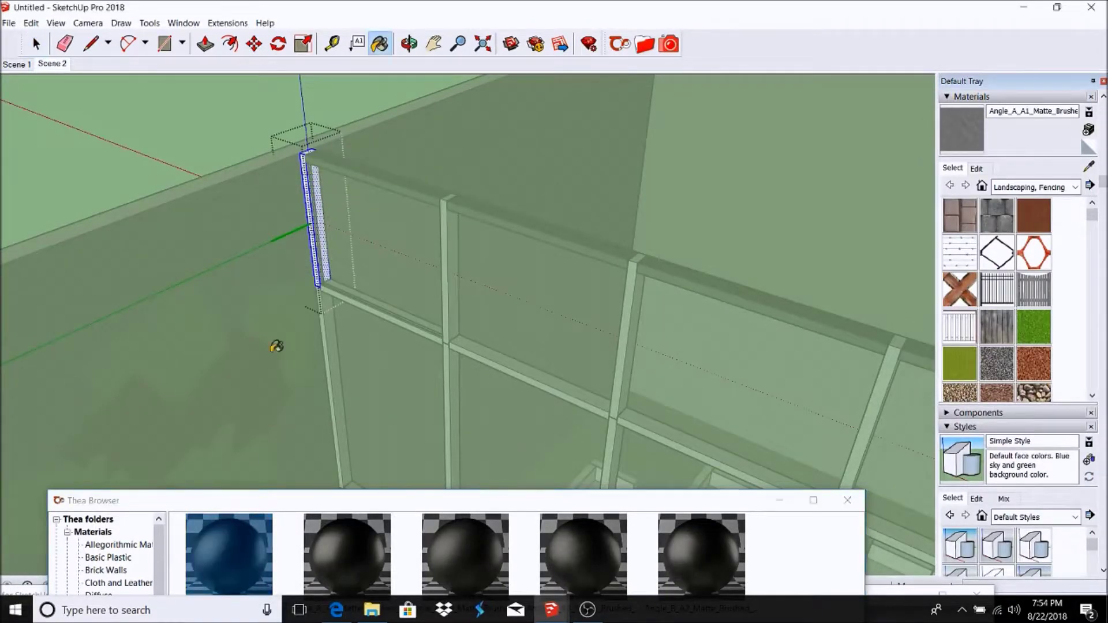
# Step: Enter the door frame group for editing and orbit the room while applying the metal finishes
pyautogui.scroll(2, 310, 192)
pyautogui.press('space')
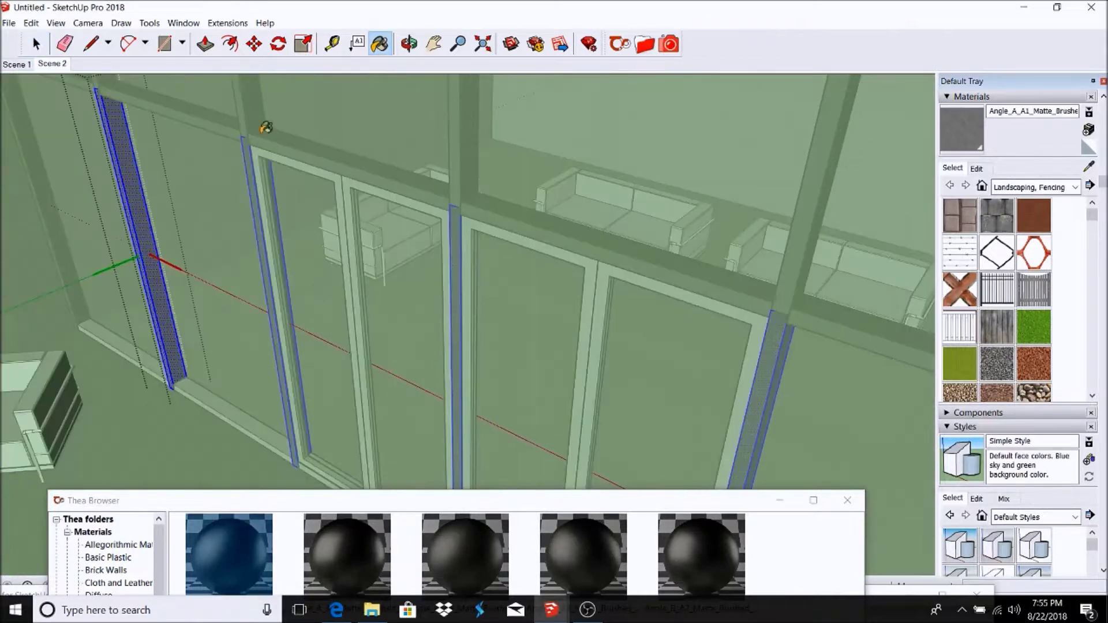
pyautogui.doubleClick(336, 169)
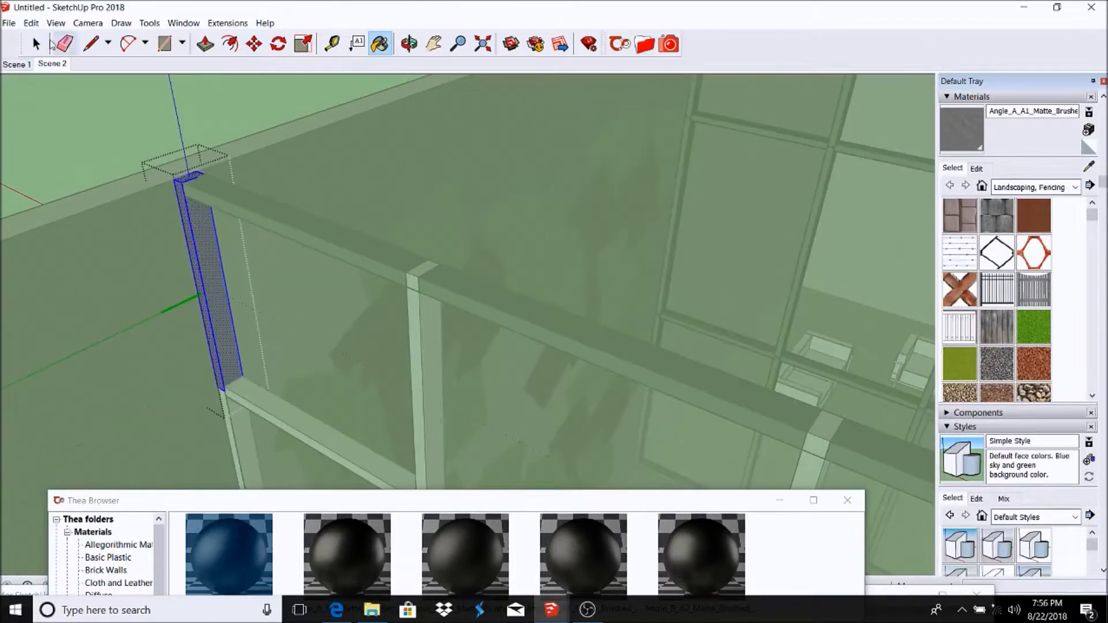
pyautogui.click(409, 44)
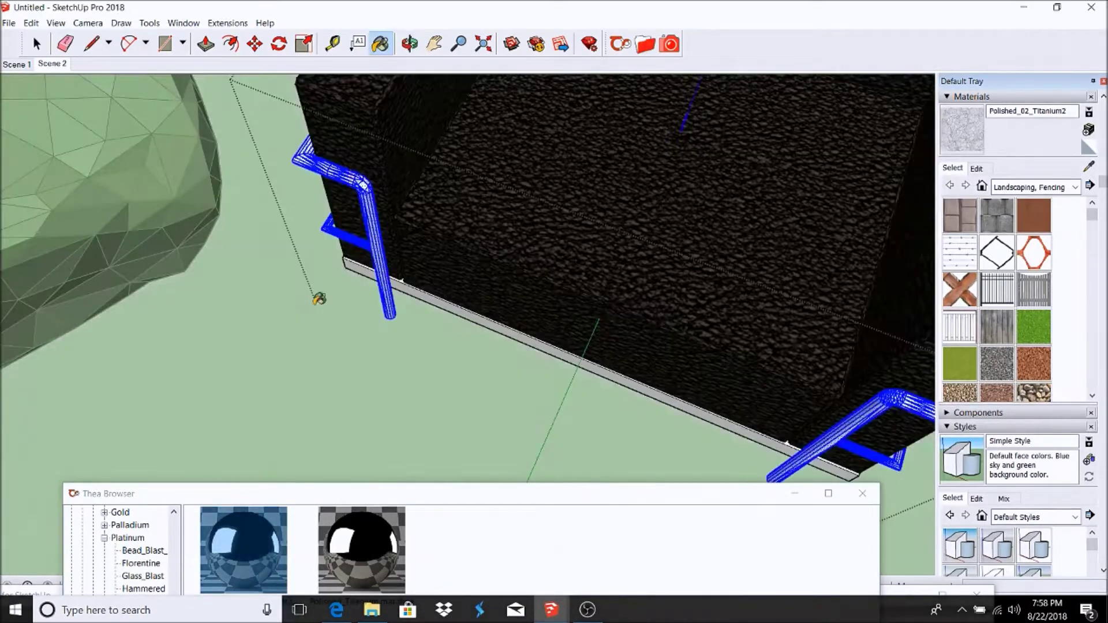
pyautogui.press('space')
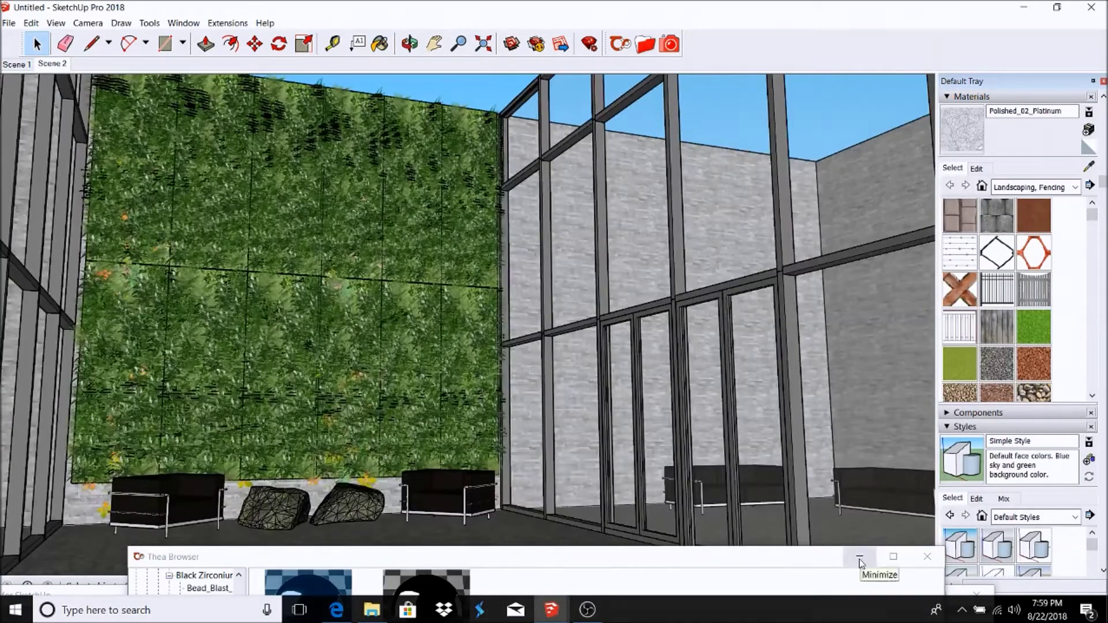
# Step: Put away the Thea material browser and start a new Thea render of Scene 2
pyautogui.click(860, 563)
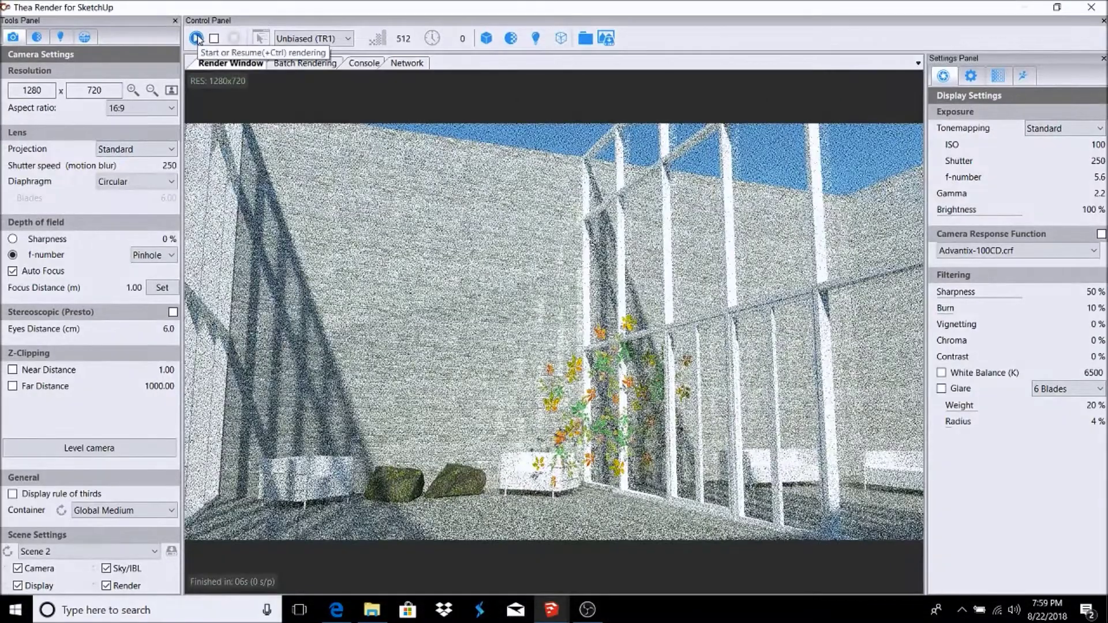
pyautogui.click(197, 37)
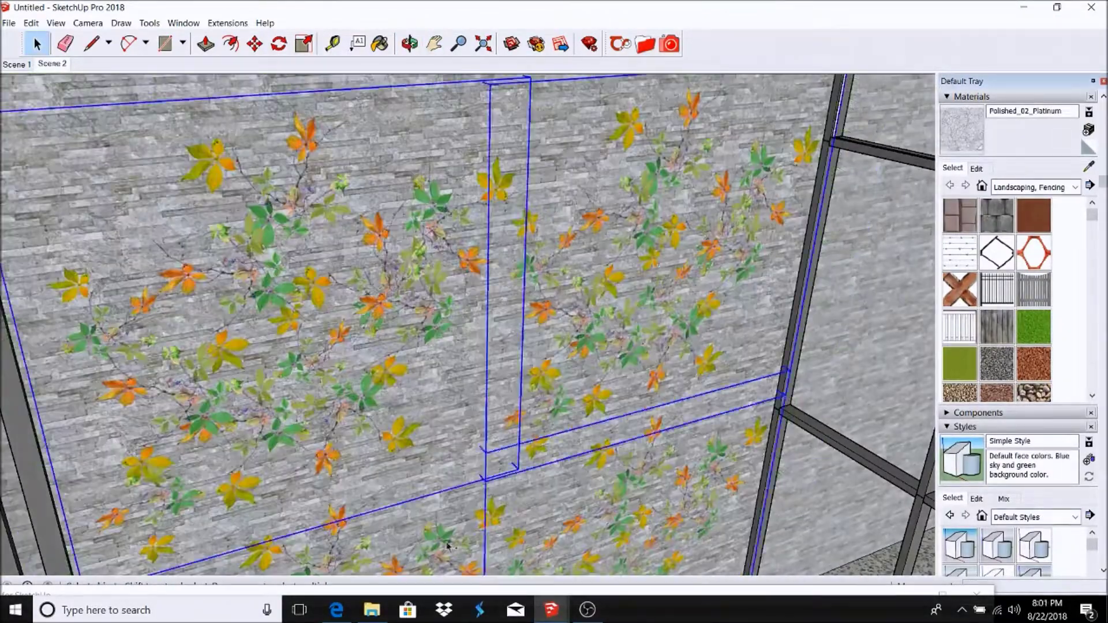
# Step: Switch to Move, return to the Scene 2 view and restart the Thea render
pyautogui.press('m')
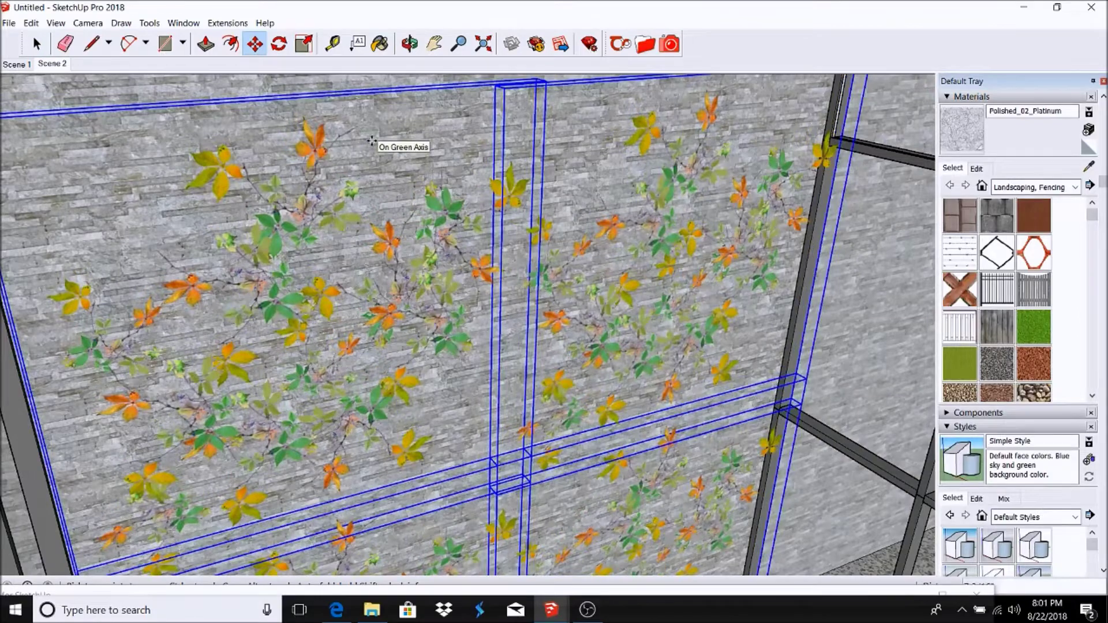
pyautogui.click(60, 63)
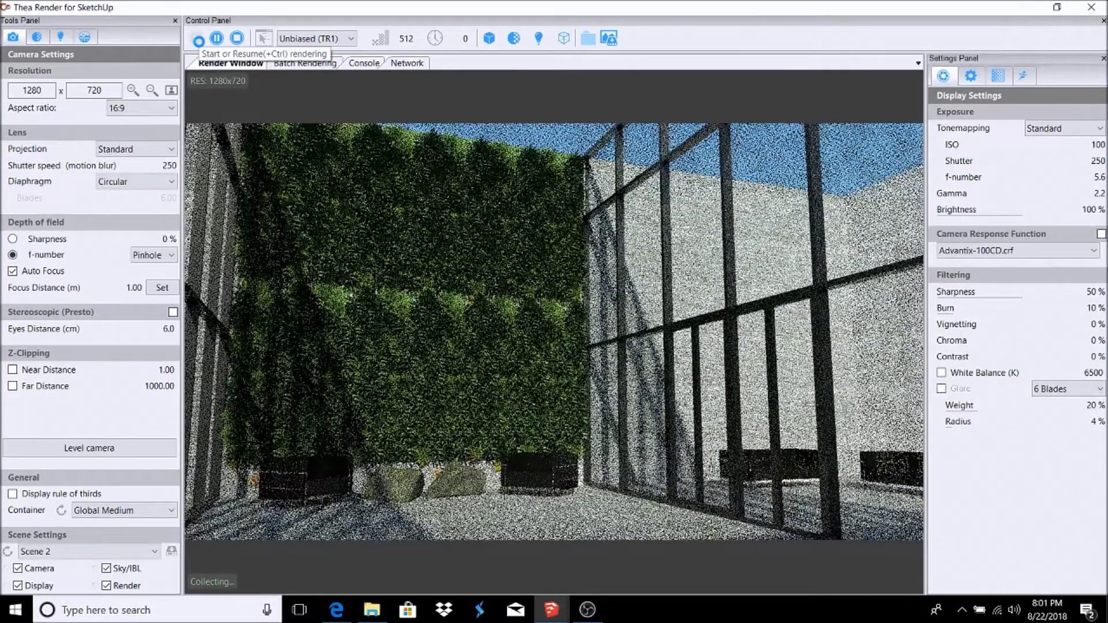
pyautogui.click(199, 41)
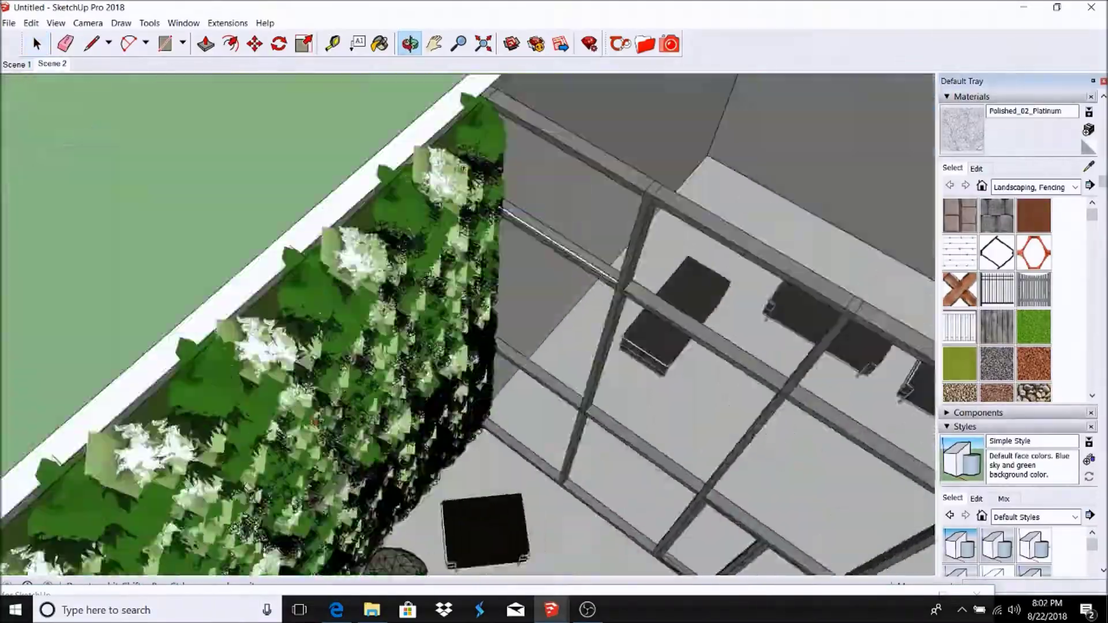
# Step: Start a rectangle at the partition top, then render the final Scene 2 view
pyautogui.press('r')
pyautogui.scroll(-3, 479, 182)
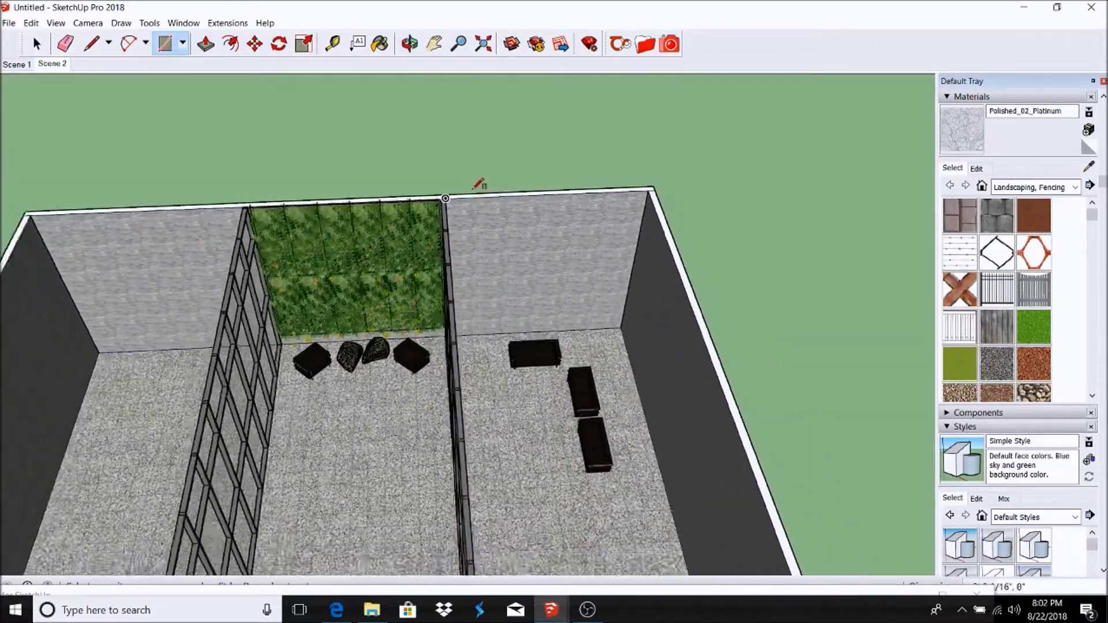
pyautogui.click(451, 198)
pyautogui.click(58, 65)
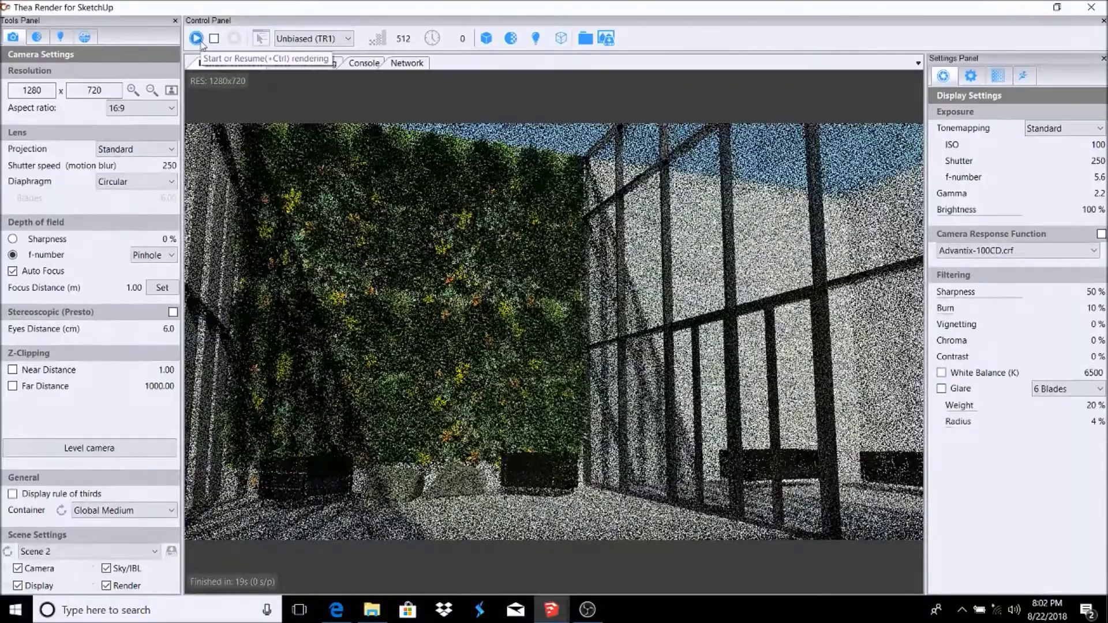
pyautogui.click(197, 39)
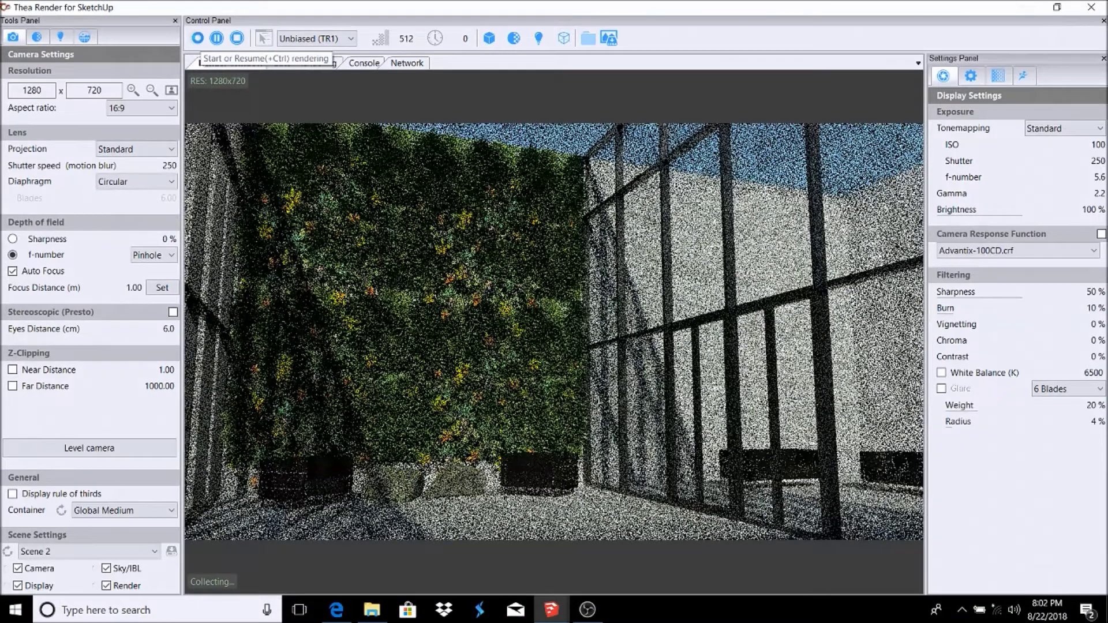